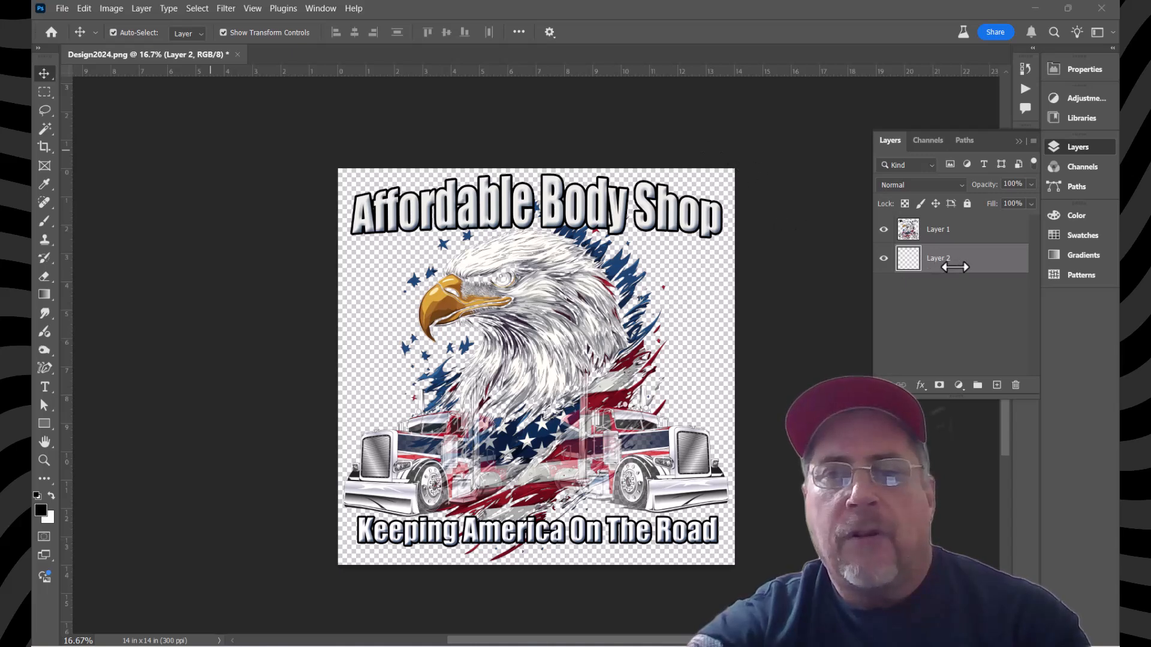
# - Delete the empty Layer 2 and add a new empty layer beneath the Layer 1 artwork
pyautogui.click(971, 265)
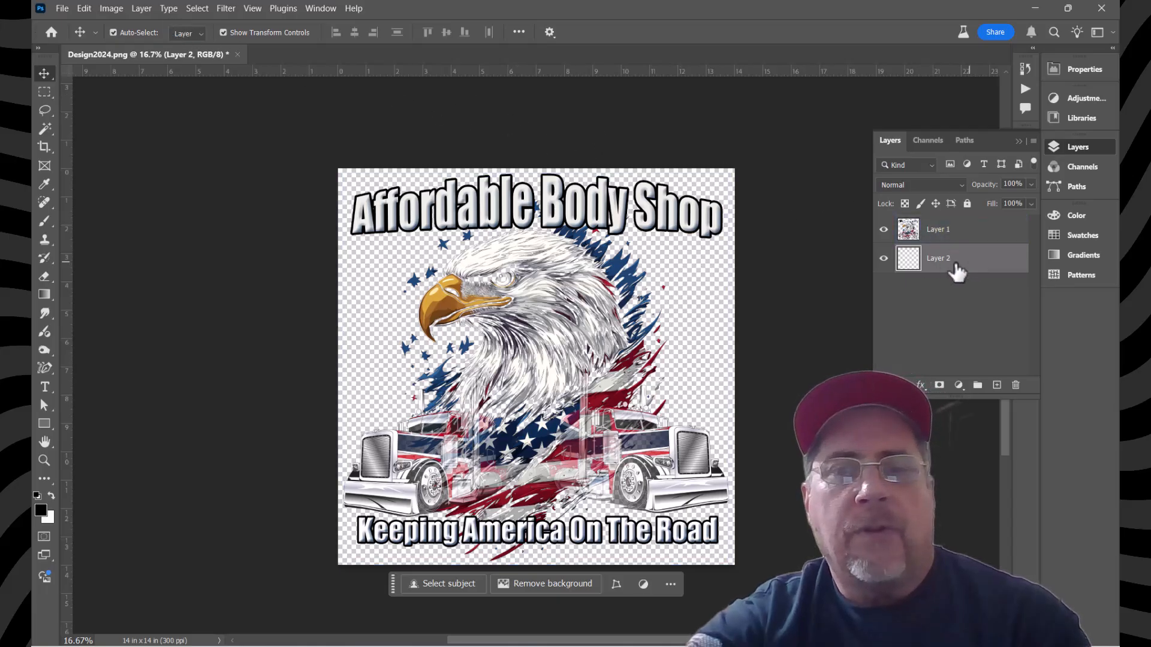
pyautogui.moveTo(1009, 259); pyautogui.dragTo(1015, 385)
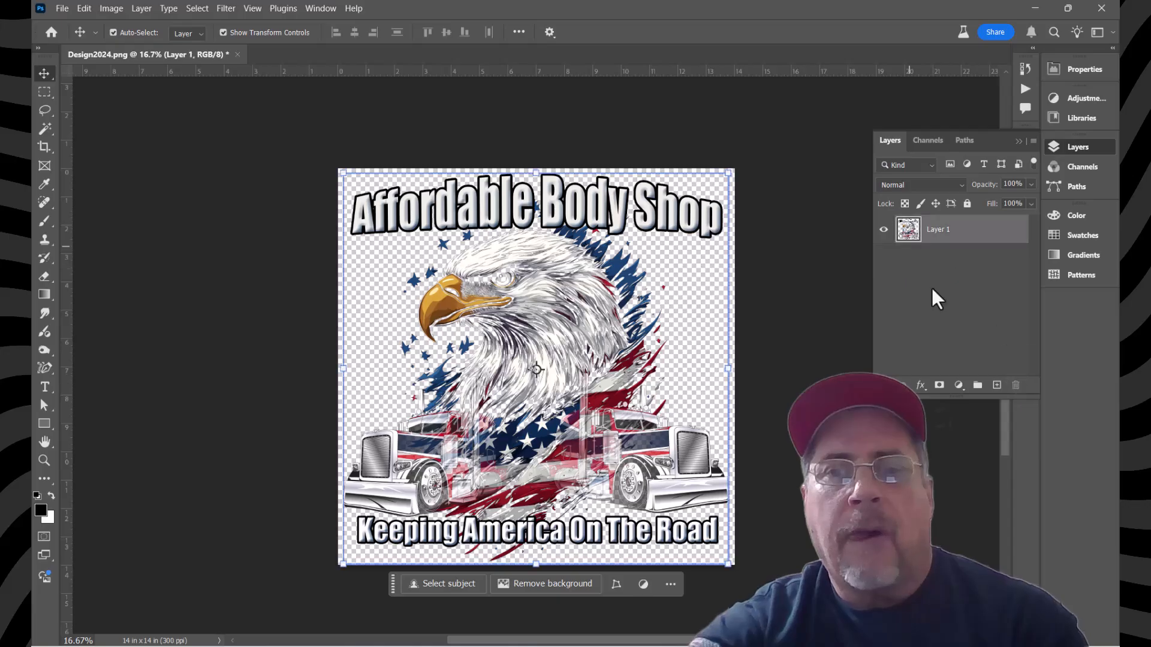
pyautogui.click(996, 385)
pyautogui.moveTo(969, 231); pyautogui.dragTo(982, 280)
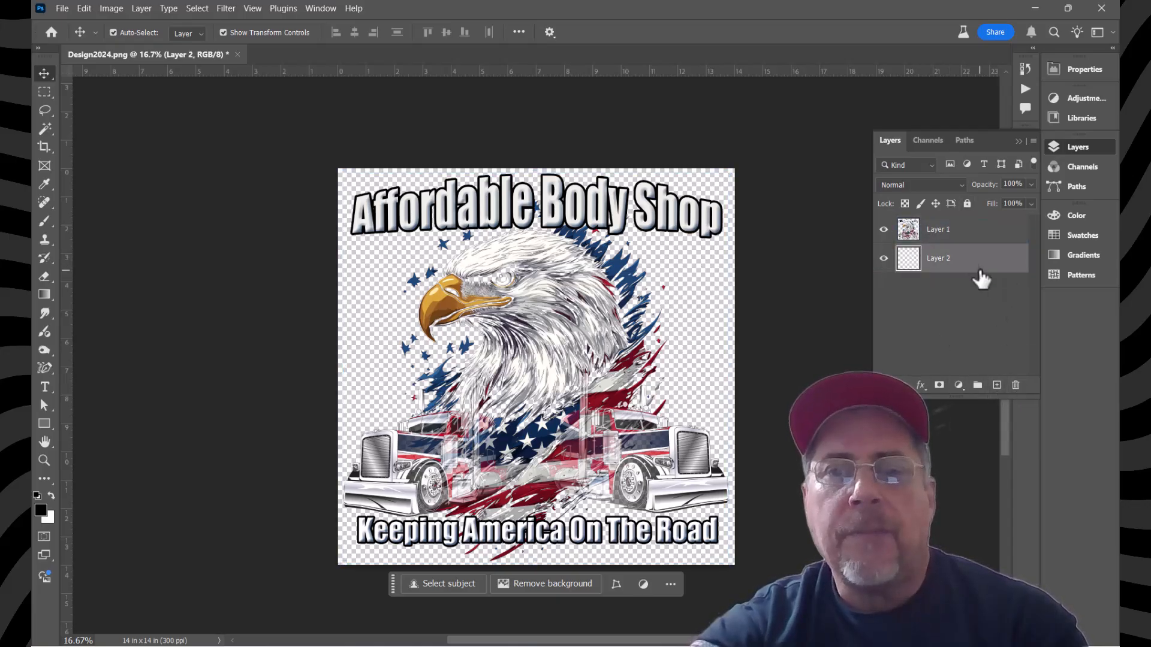
# - Fill Layer 2 with a dark navy blue, hue 226°, saturation 96% and brightness 22%
pyautogui.click(84, 9)
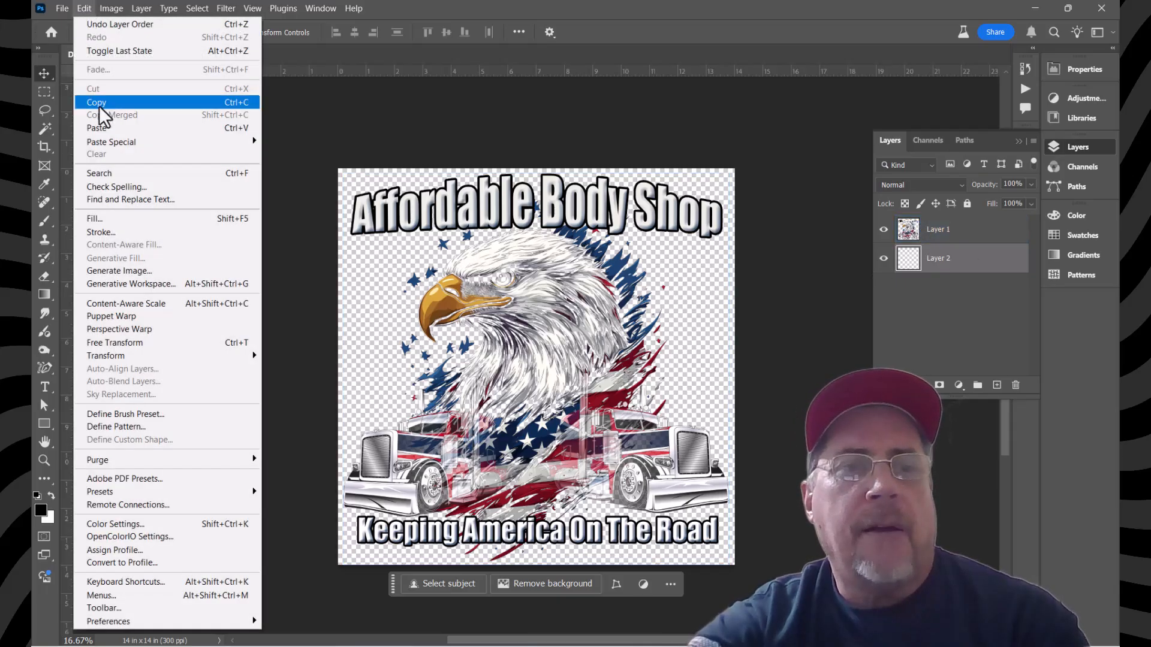
pyautogui.click(99, 219)
pyautogui.click(807, 163)
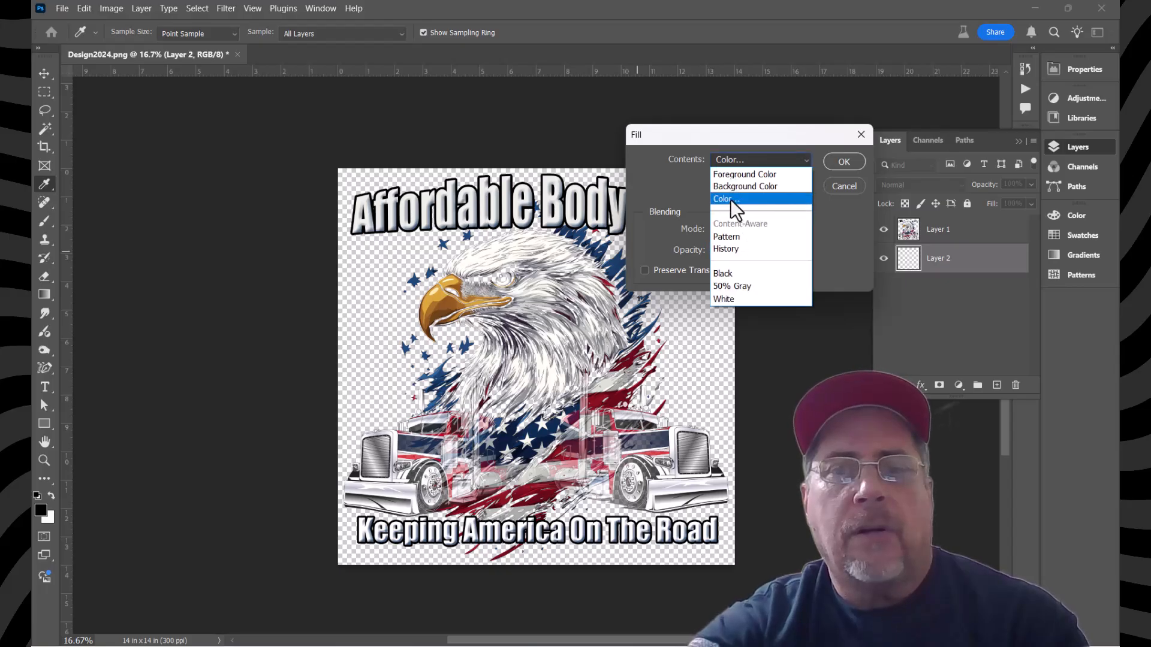
pyautogui.click(729, 199)
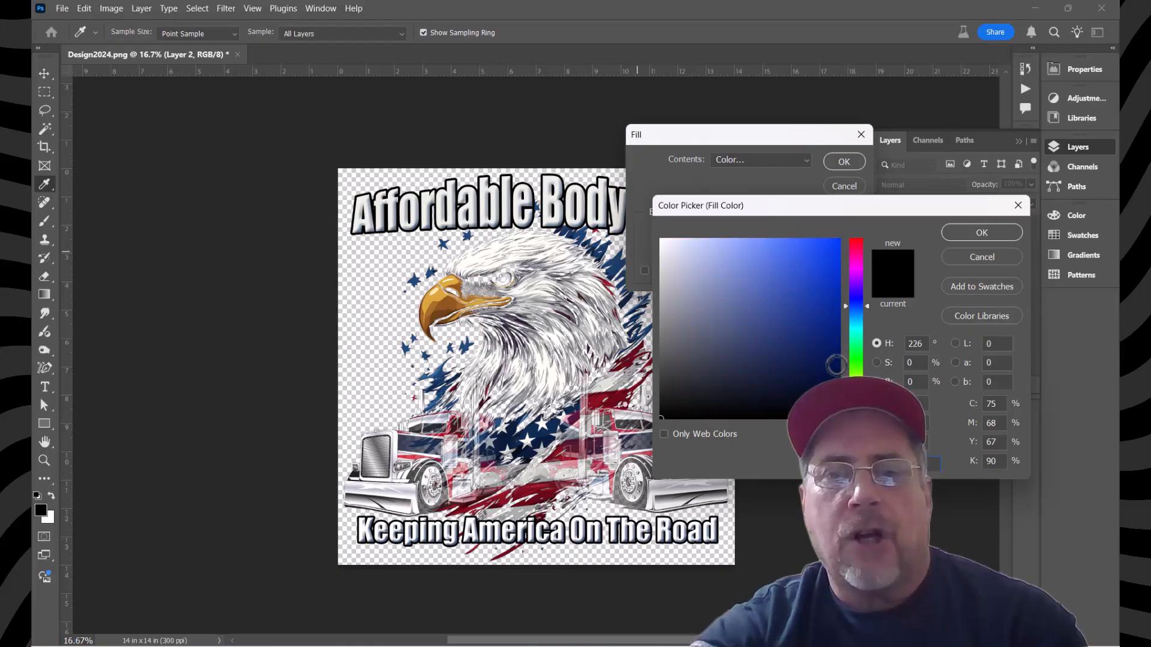
pyautogui.click(831, 372)
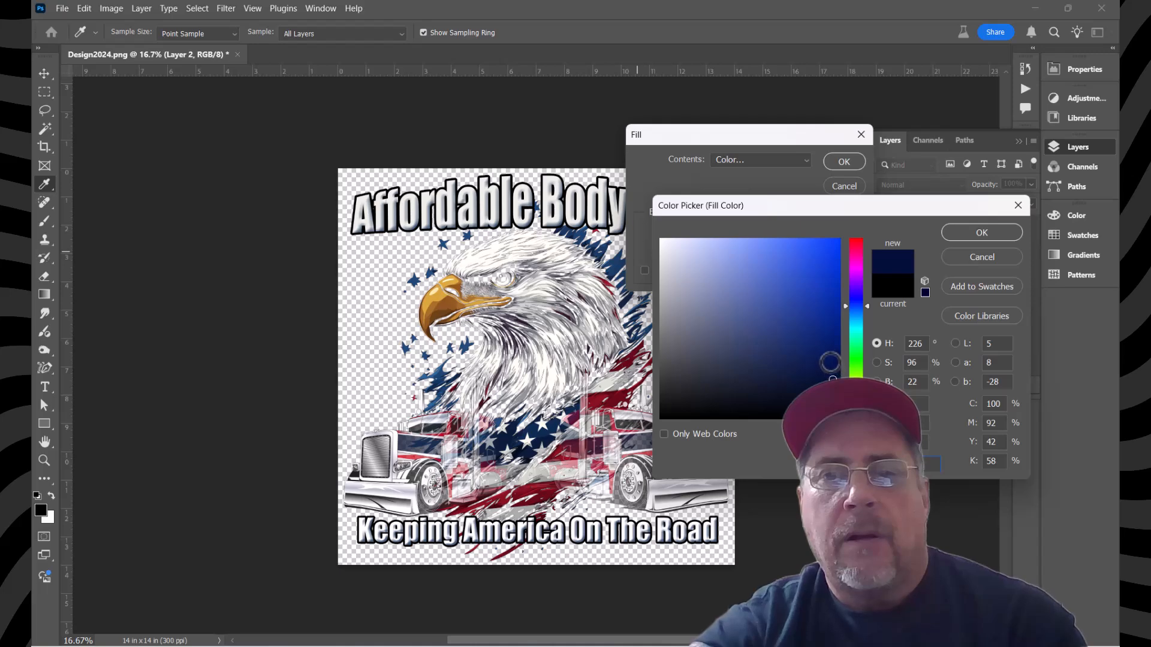
pyautogui.click(982, 233)
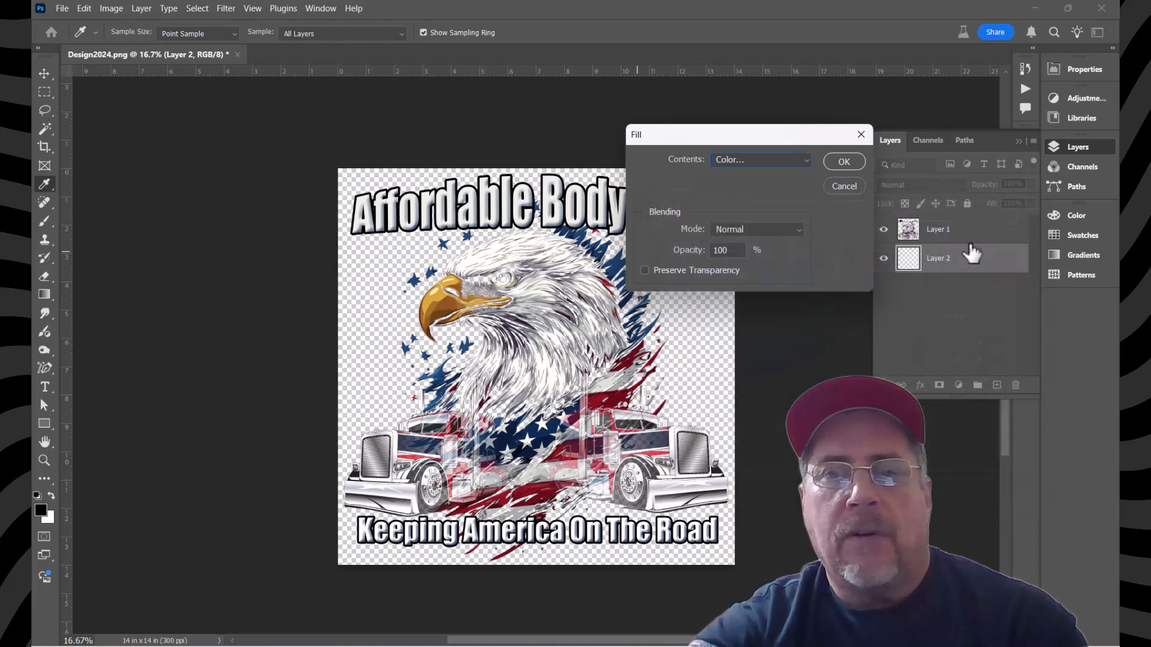
pyautogui.click(843, 163)
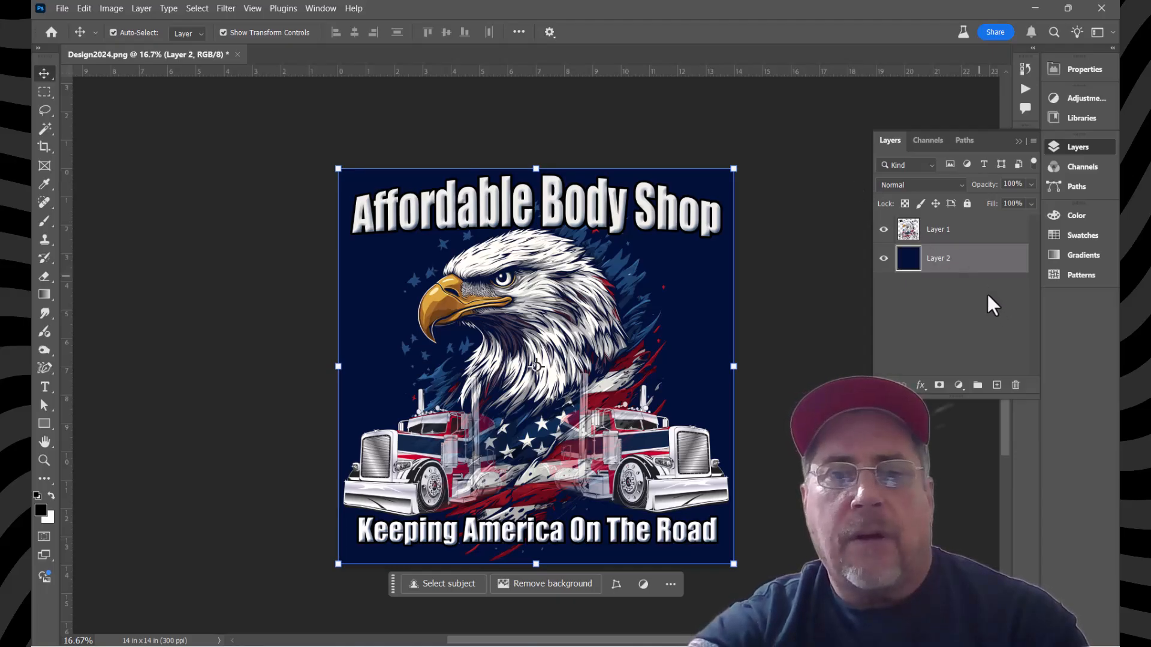
# - Duplicate the artwork layer once and the navy layer twice
pyautogui.moveTo(988, 265); pyautogui.dragTo(996, 384)
pyautogui.moveTo(971, 236); pyautogui.dragTo(998, 386)
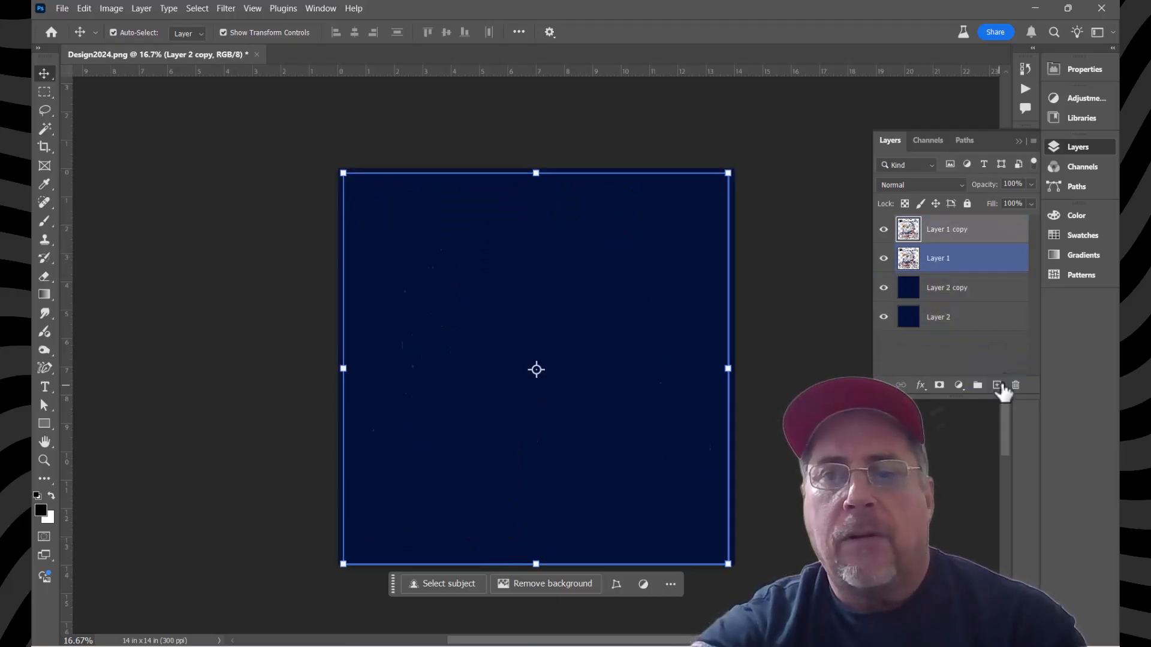
pyautogui.click(987, 287)
pyautogui.moveTo(987, 287); pyautogui.dragTo(998, 385)
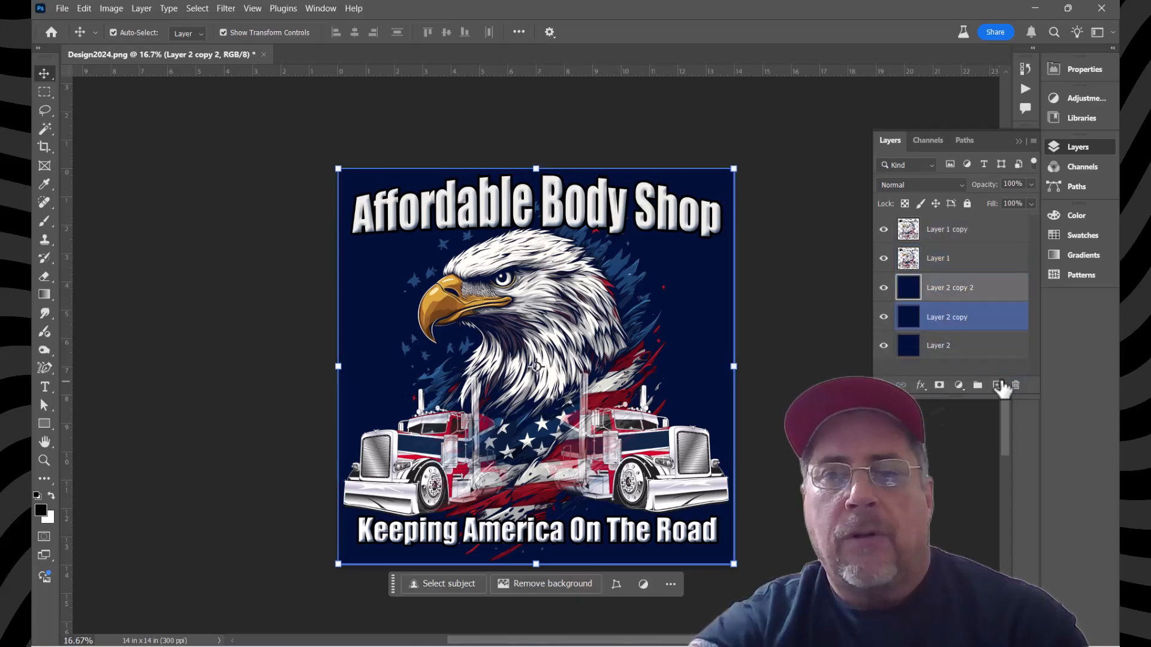
# - Hide the two lowest navy layers, Layer 2 and Layer 2 copy
pyautogui.click(906, 353)
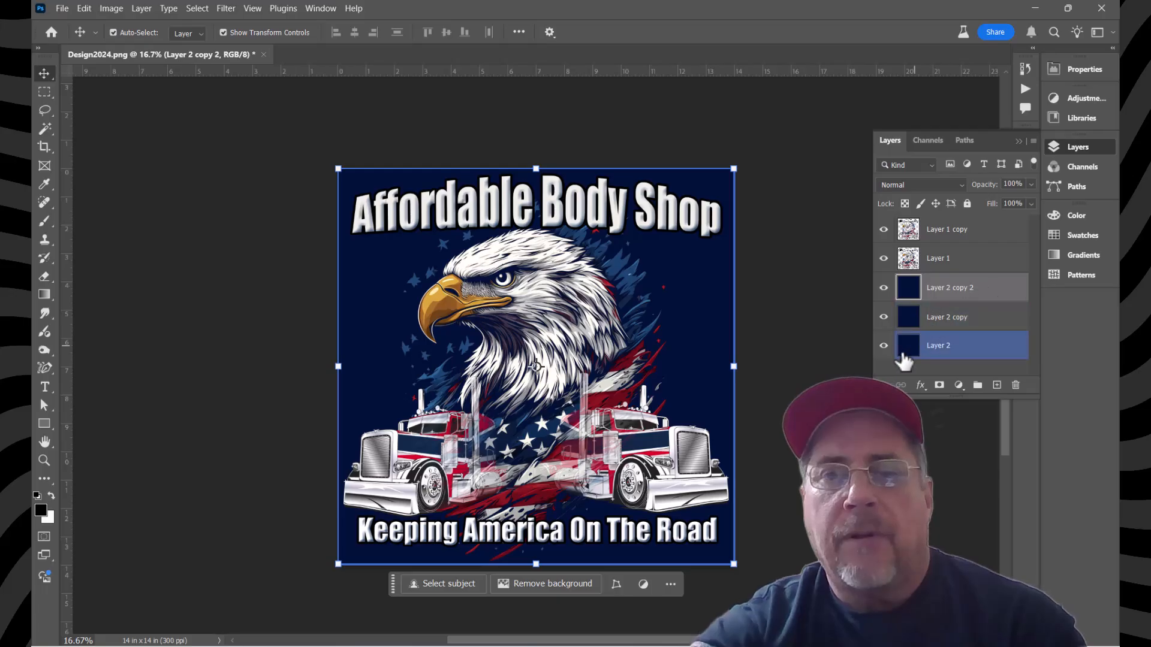
pyautogui.click(883, 345)
pyautogui.click(884, 317)
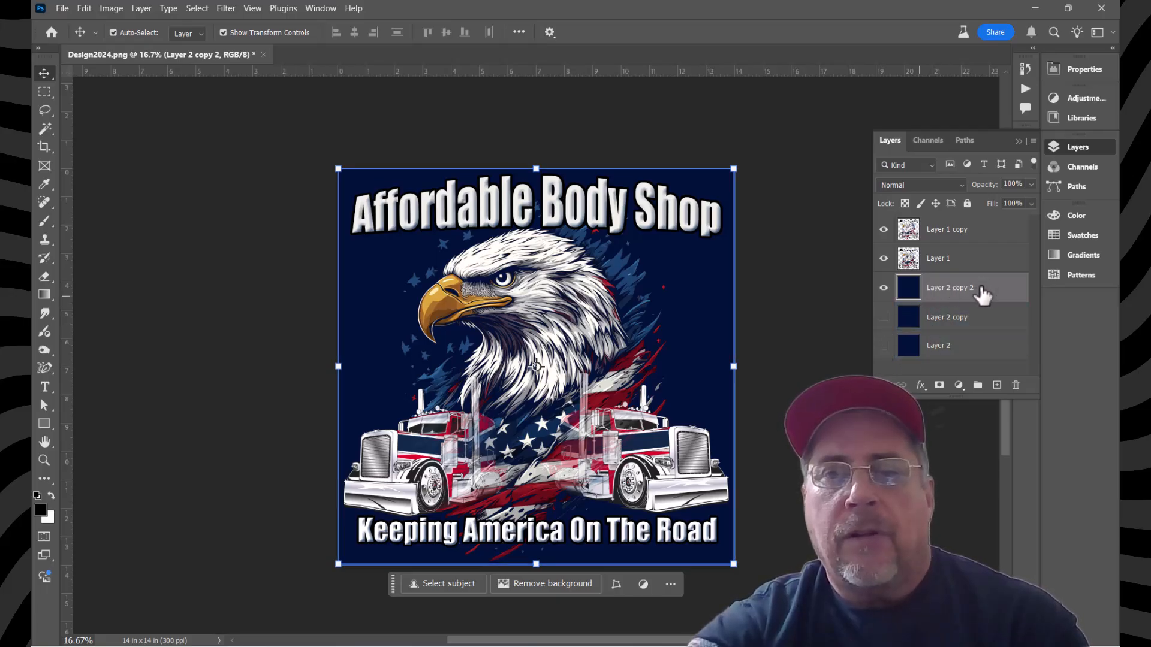
# - Move Layer 2 copy 2 to the top of the layer stack and hide Layer 1
pyautogui.moveTo(982, 292); pyautogui.dragTo(970, 226)
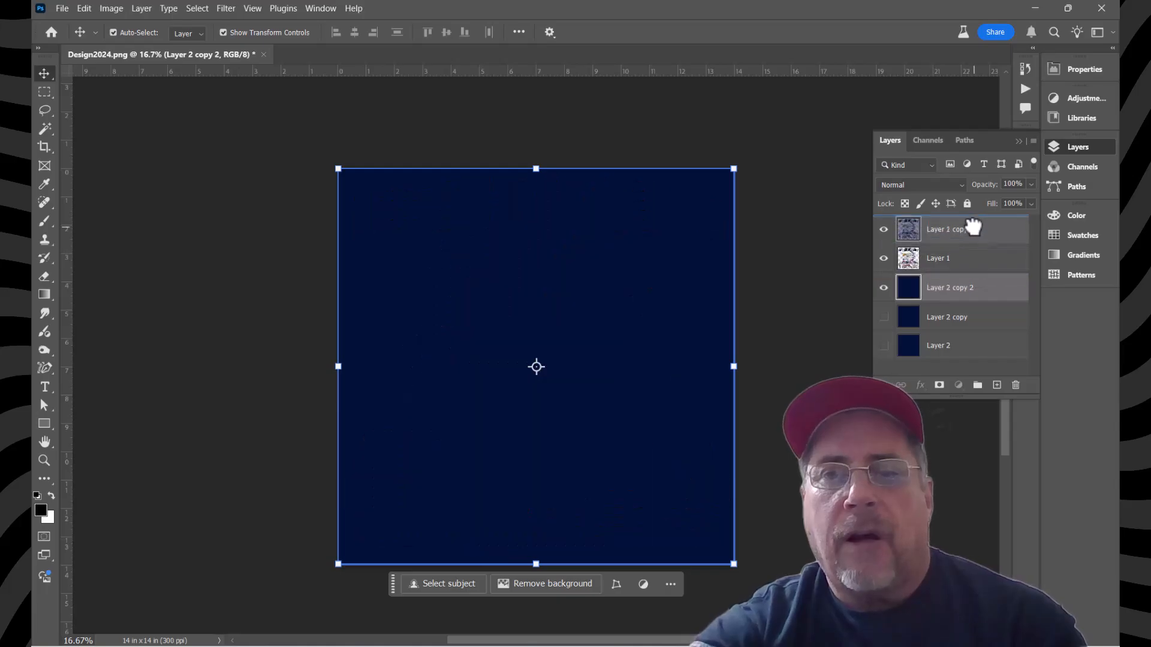
pyautogui.click(955, 287)
pyautogui.click(883, 288)
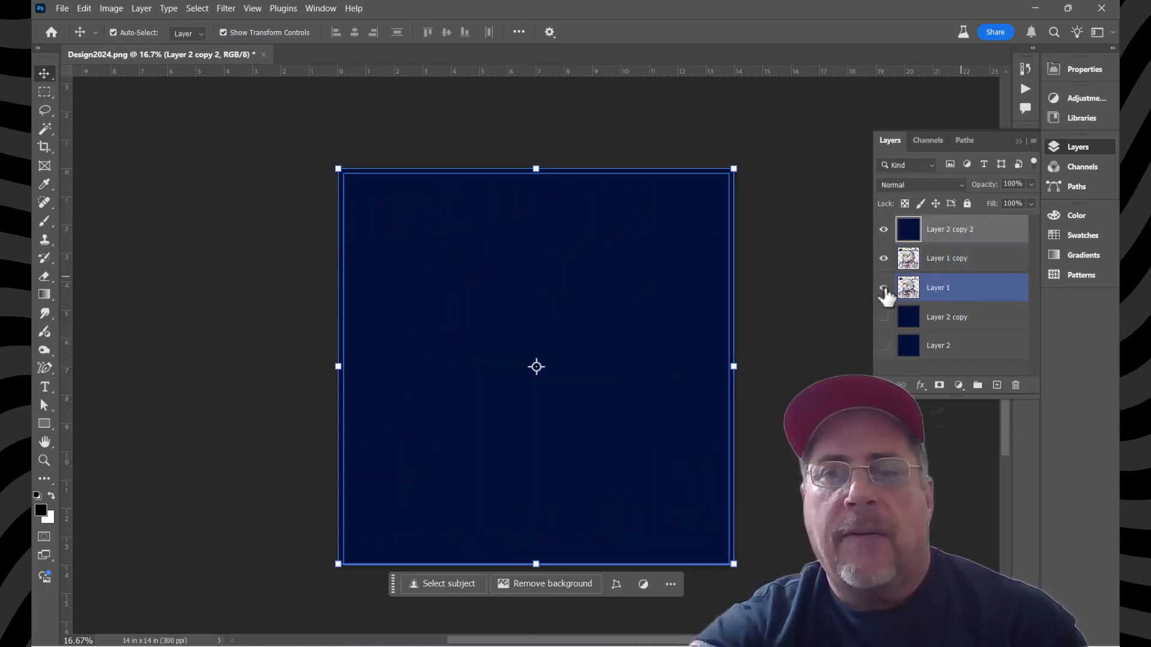
pyautogui.click(948, 267)
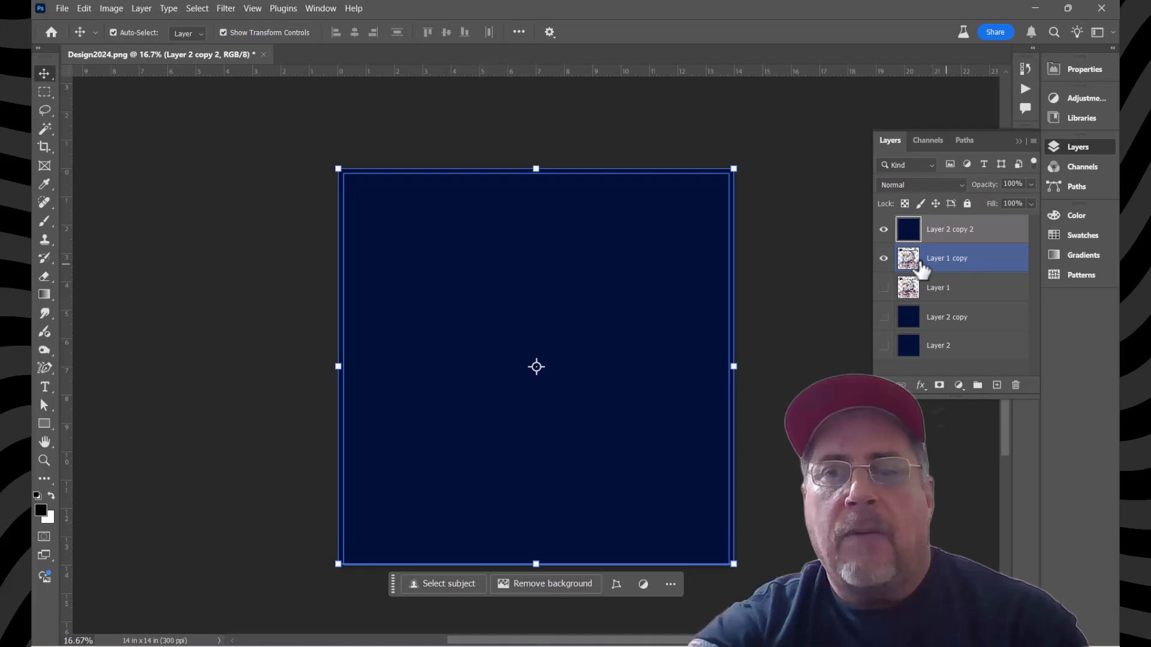
pyautogui.click(883, 230)
pyautogui.click(884, 231)
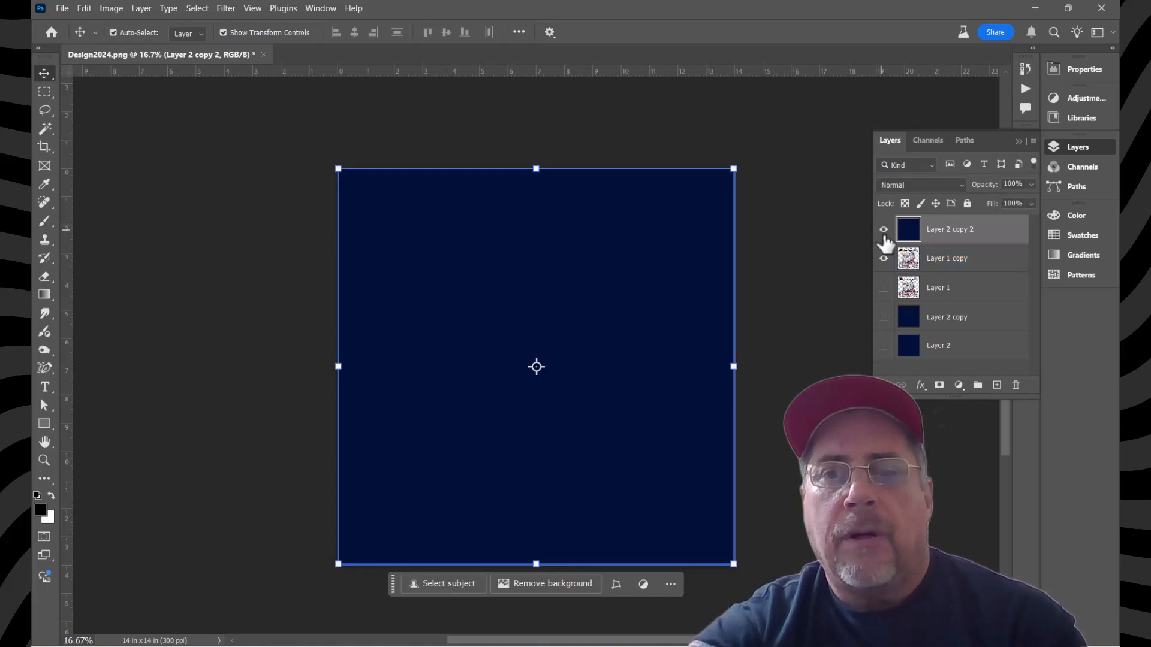
pyautogui.click(970, 259)
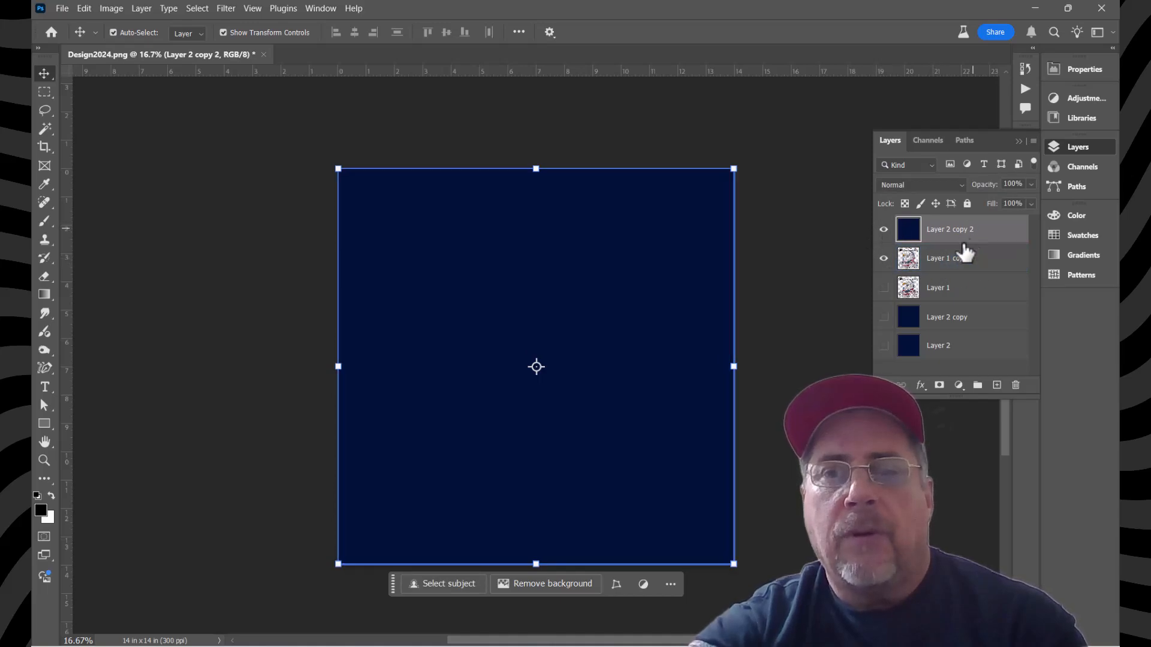
pyautogui.rightClick(988, 229)
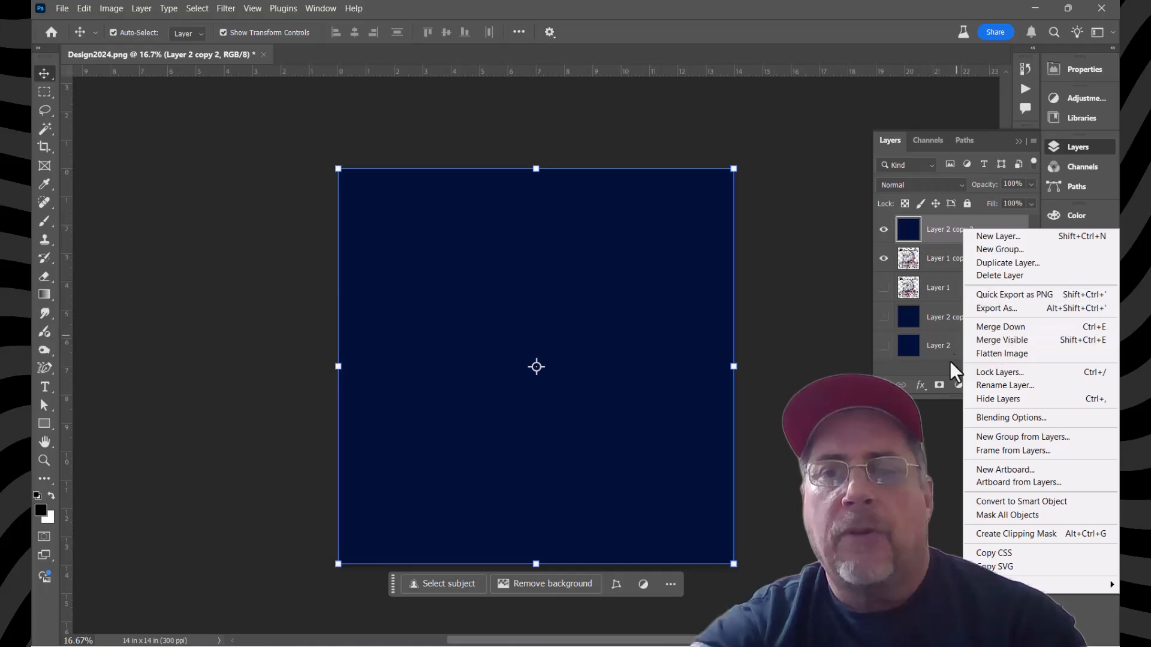
pyautogui.click(893, 369)
# - Place Layer 2 copy 2 directly beneath Layer 1 copy and merge the visible layers
pyautogui.moveTo(983, 238); pyautogui.dragTo(985, 273)
pyautogui.click(983, 227)
pyautogui.rightClick(983, 232)
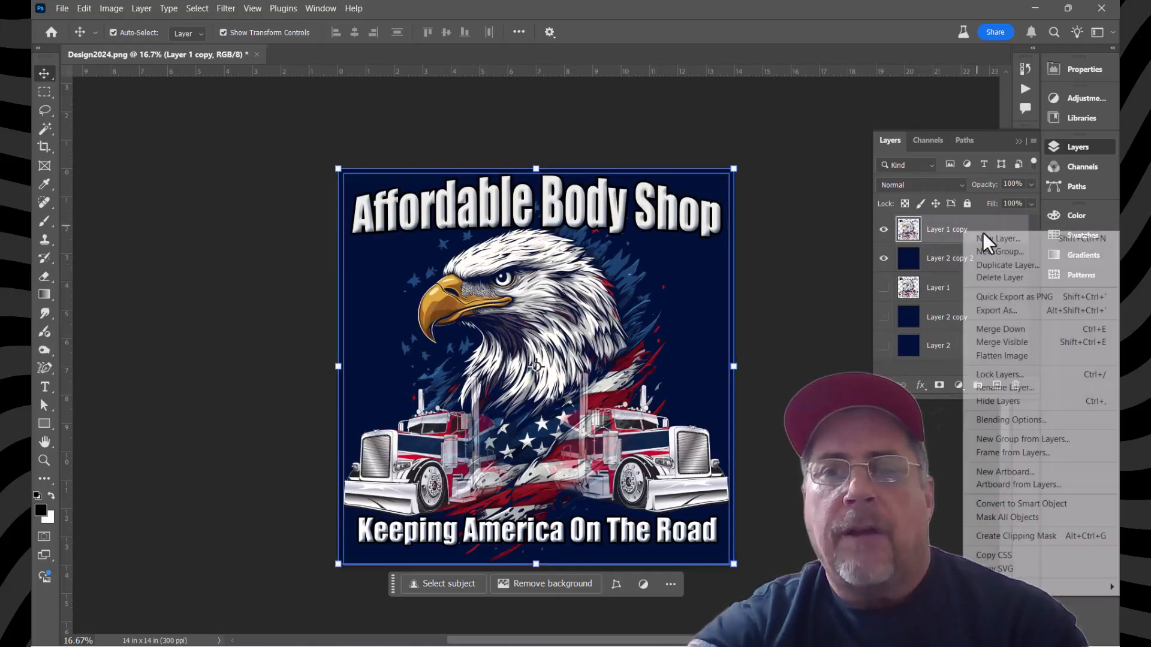
pyautogui.click(996, 343)
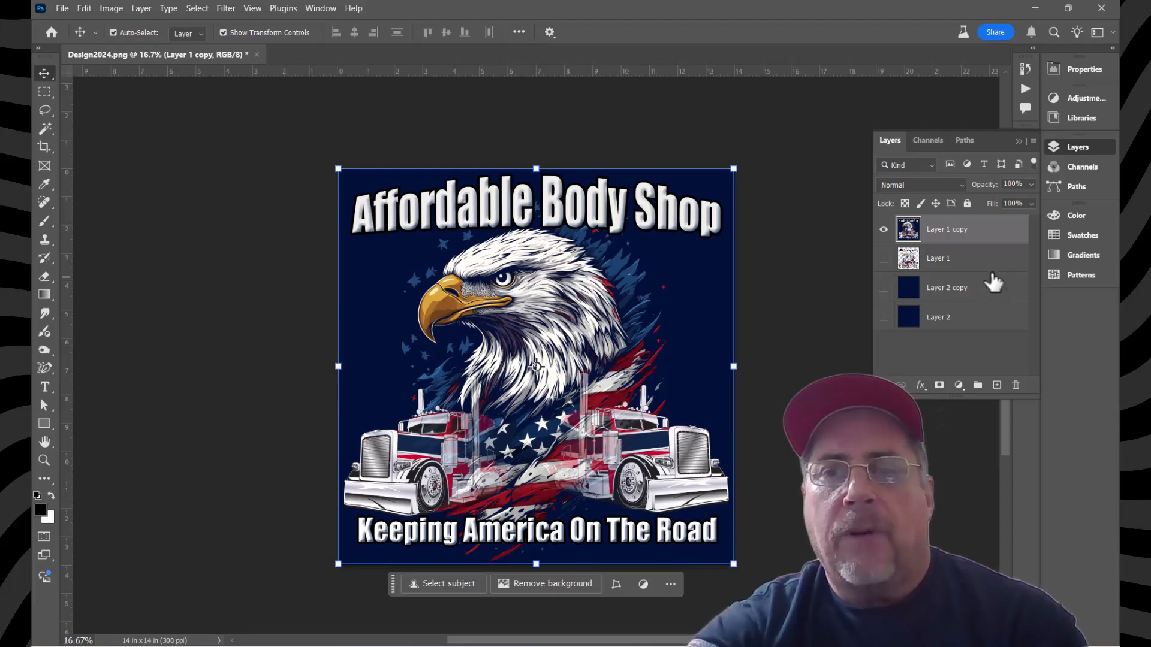
# - Move the navy Layer 2 copy above the merged artwork and make it visible
pyautogui.moveTo(987, 283)
pyautogui.mouseDown()
pyautogui.moveTo(995, 258)
pyautogui.moveTo(982, 231)
pyautogui.moveTo(985, 265)
pyautogui.moveTo(994, 265)
pyautogui.mouseUp()
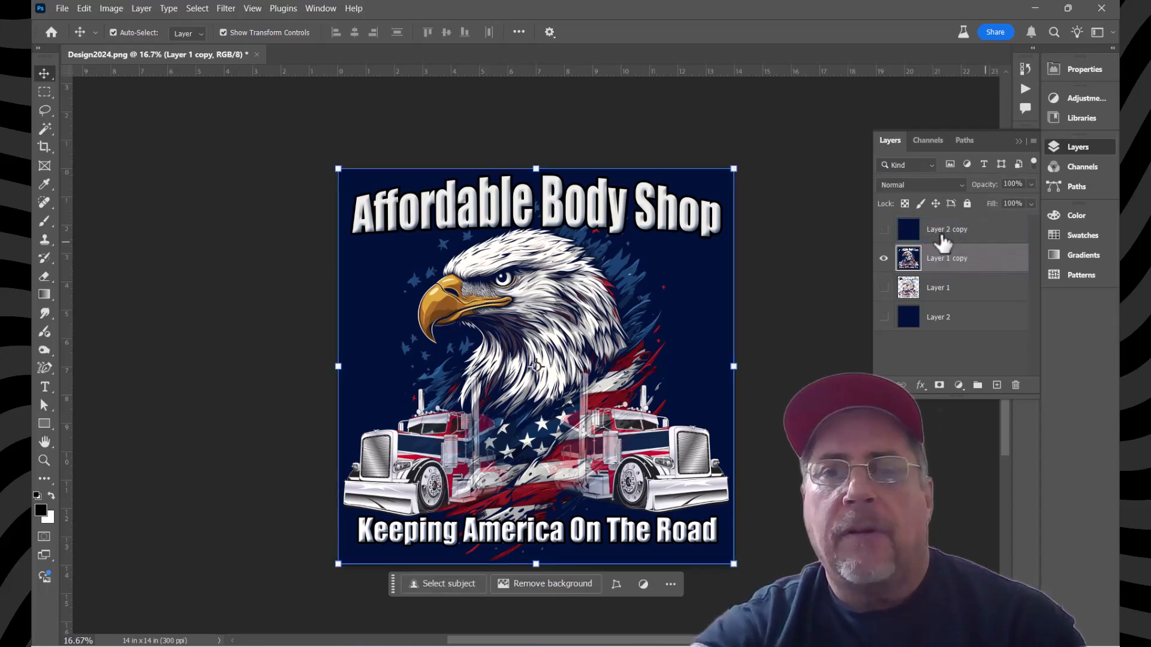
pyautogui.click(884, 229)
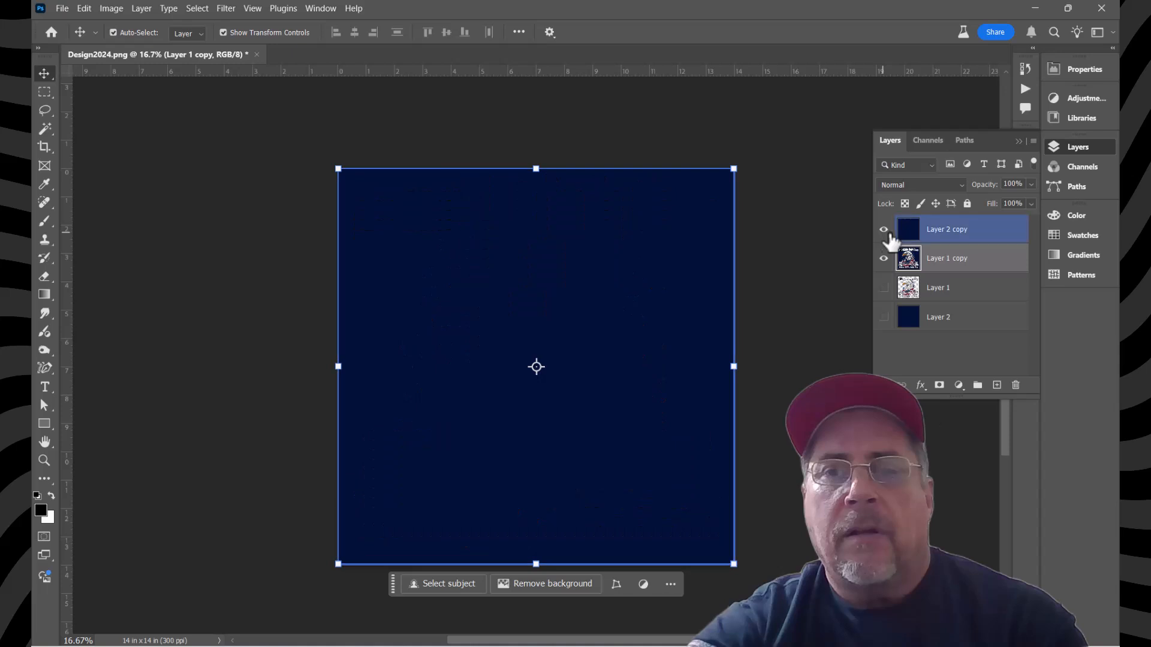
pyautogui.click(990, 239)
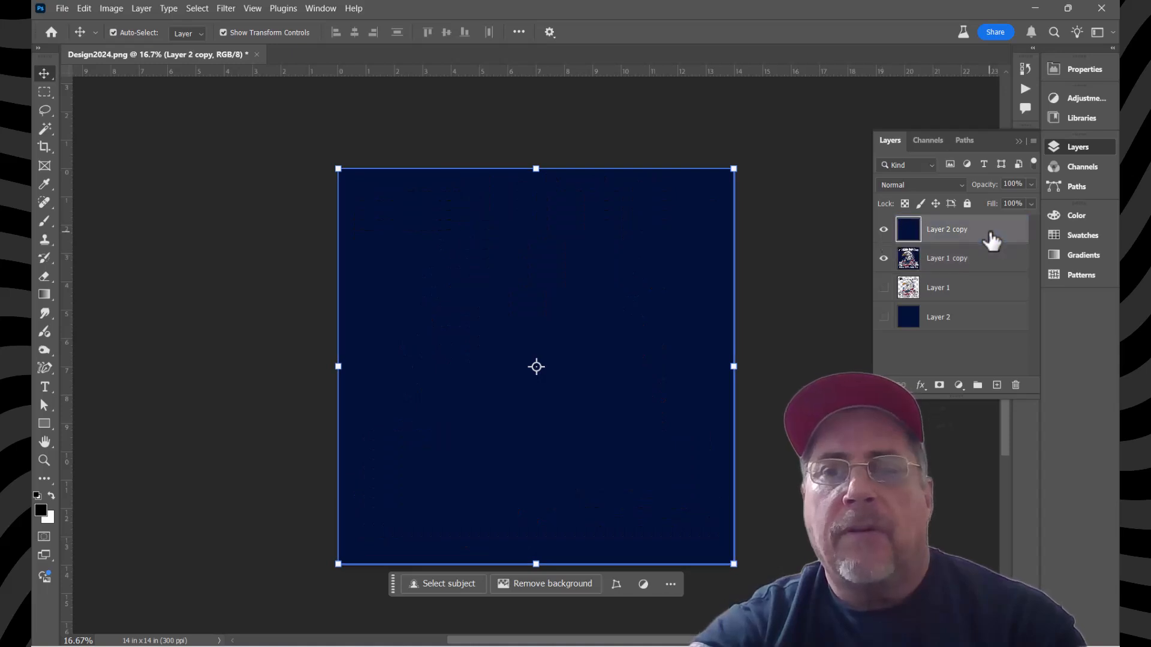
# - Set the navy Layer 2 copy's blend mode to Difference and merge the visible layers
pyautogui.click(962, 186)
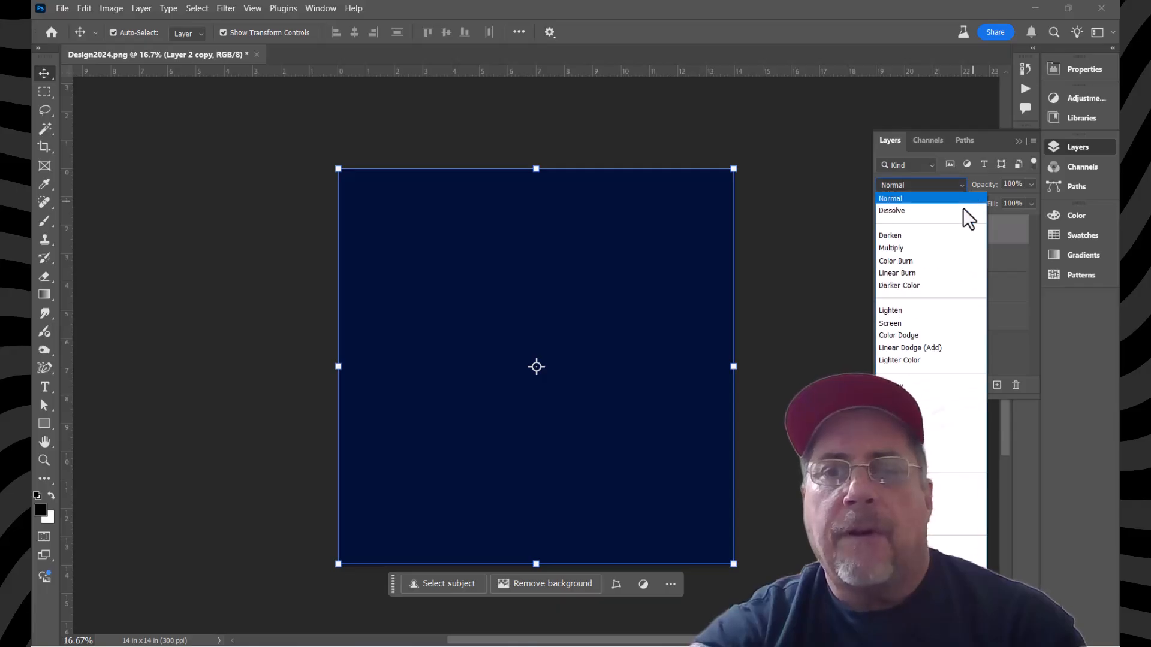
pyautogui.click(959, 484)
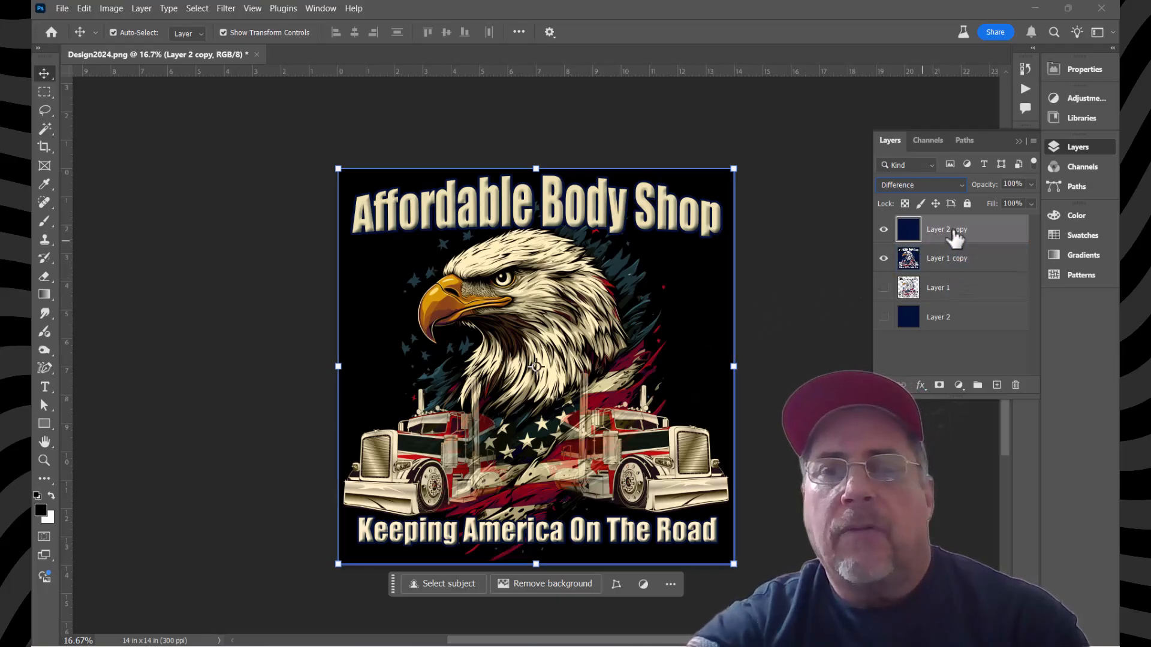
pyautogui.rightClick(994, 231)
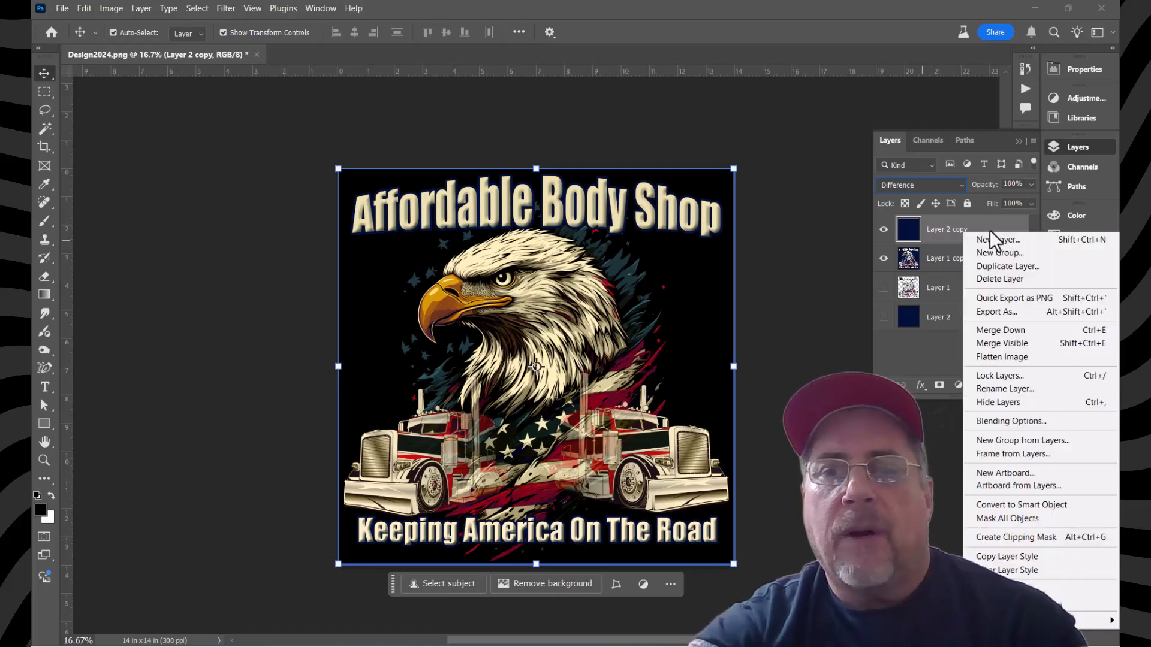
pyautogui.click(997, 344)
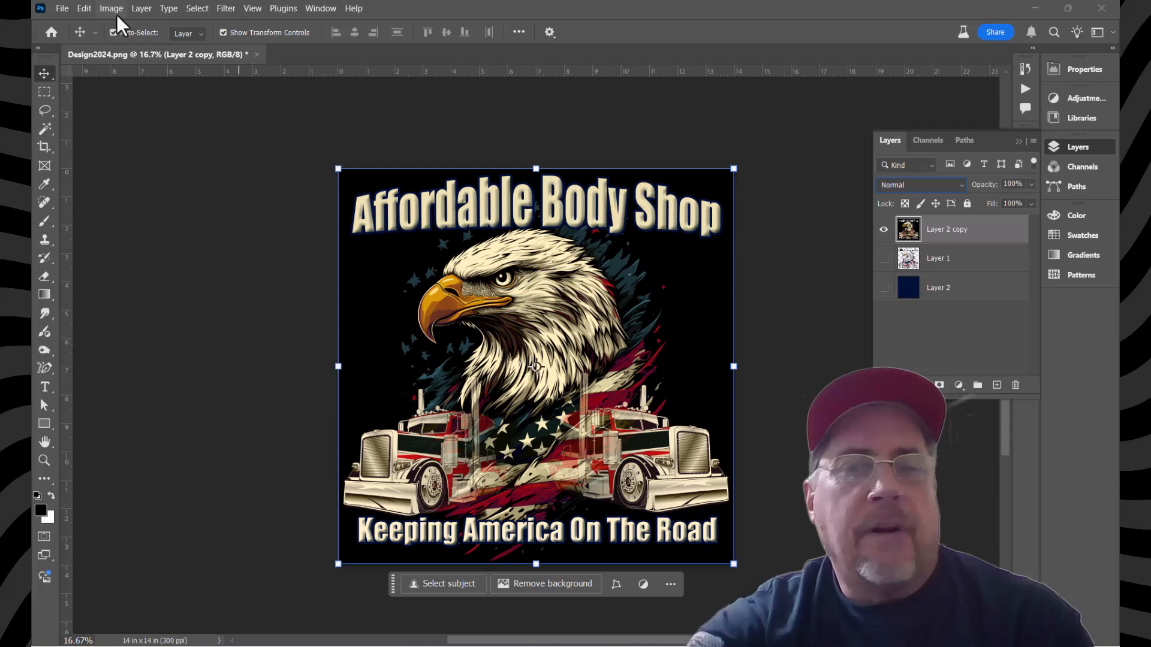
# - Duplicate the merged Difference layer into a new document, leaving the document name blank
pyautogui.rightClick(987, 228)
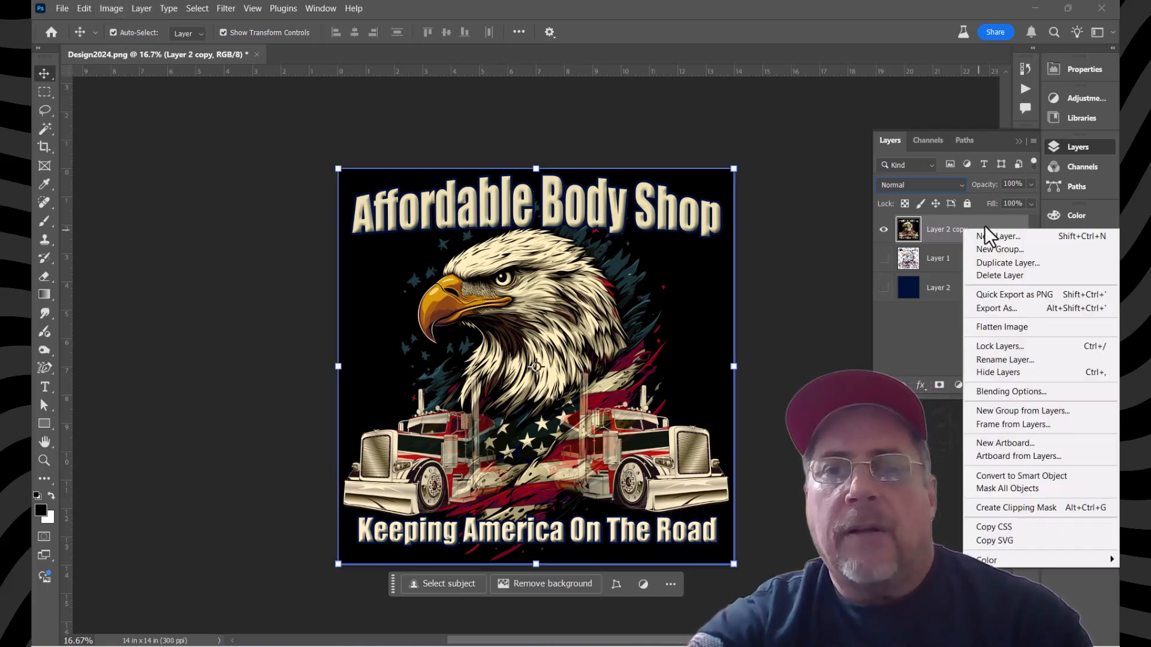
pyautogui.click(999, 265)
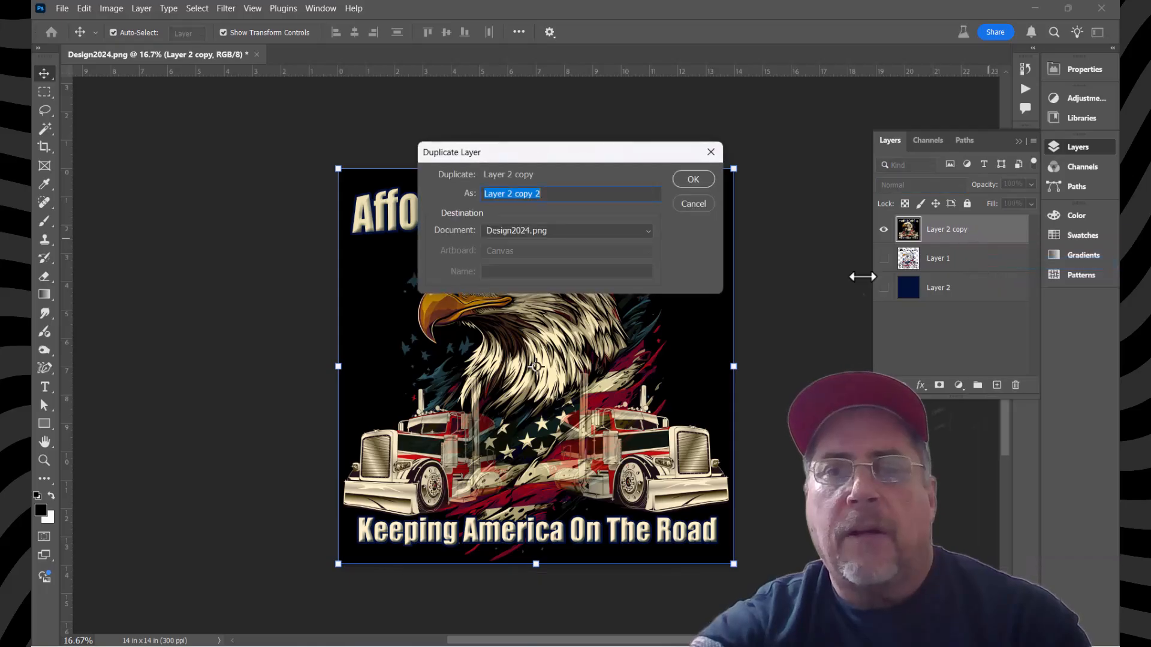
pyautogui.click(646, 233)
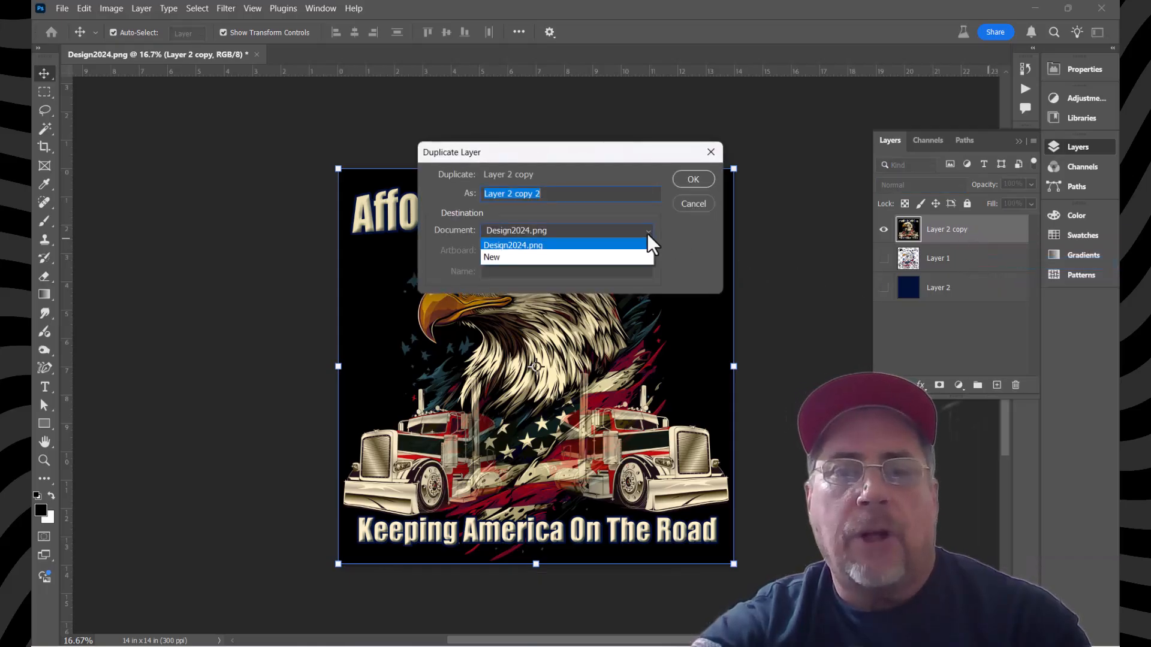
pyautogui.click(549, 257)
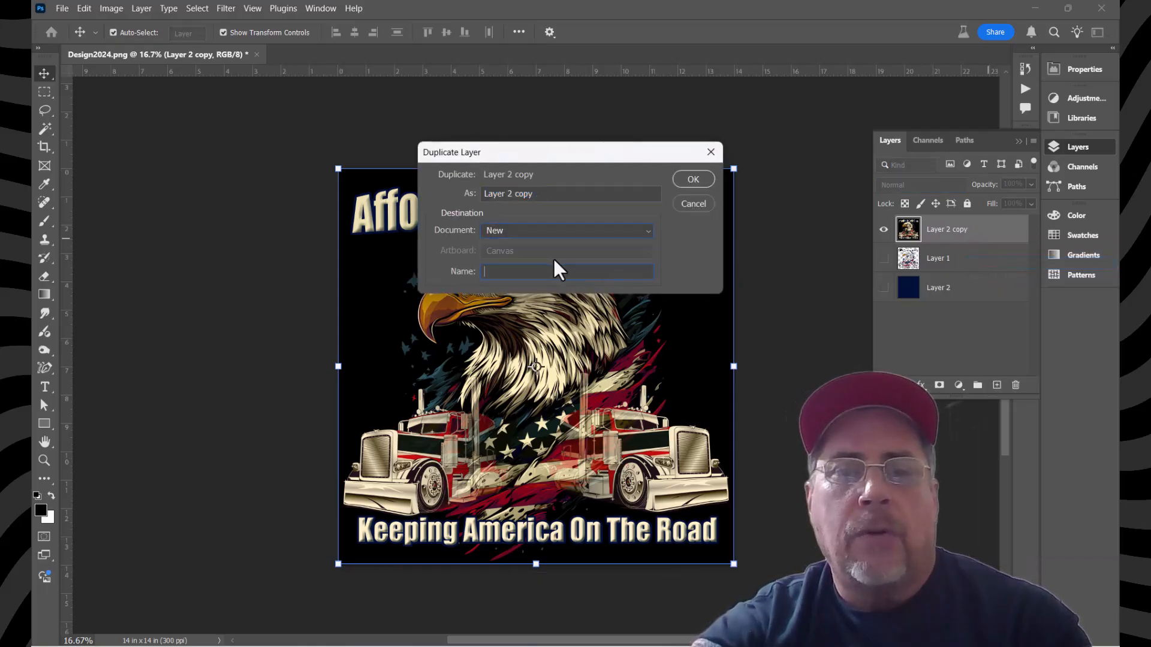
pyautogui.click(693, 180)
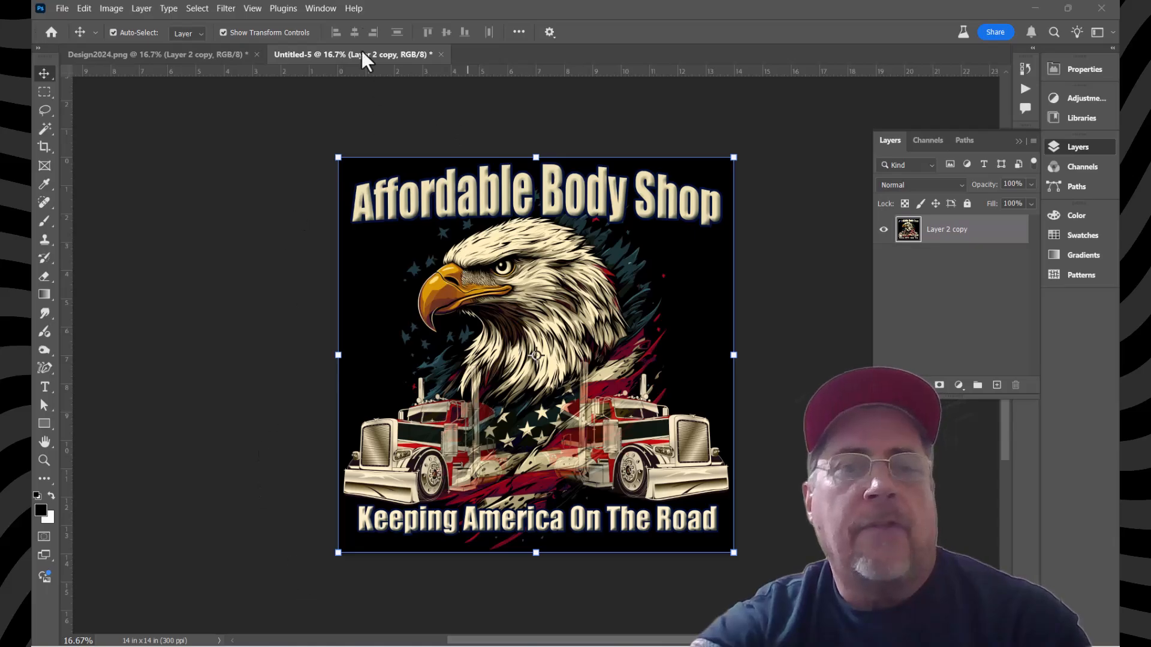
# - Convert the duplicated Difference artwork from RGB to Grayscale mode, discarding the color information
pyautogui.click(110, 8)
pyautogui.moveTo(129, 23)
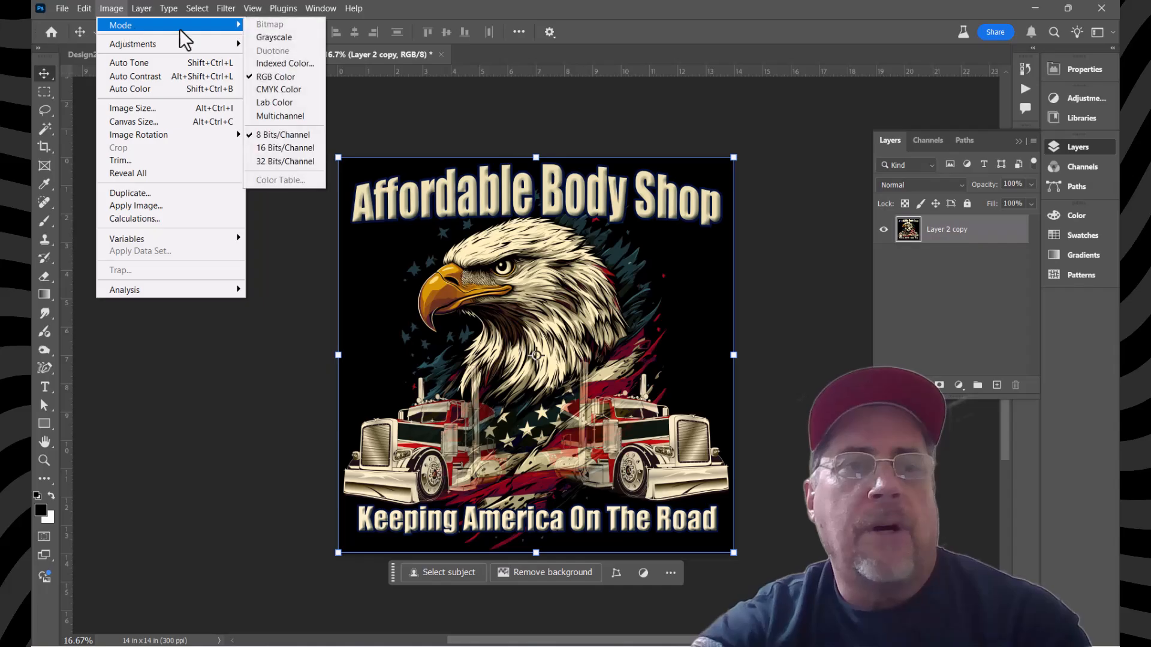
pyautogui.click(280, 37)
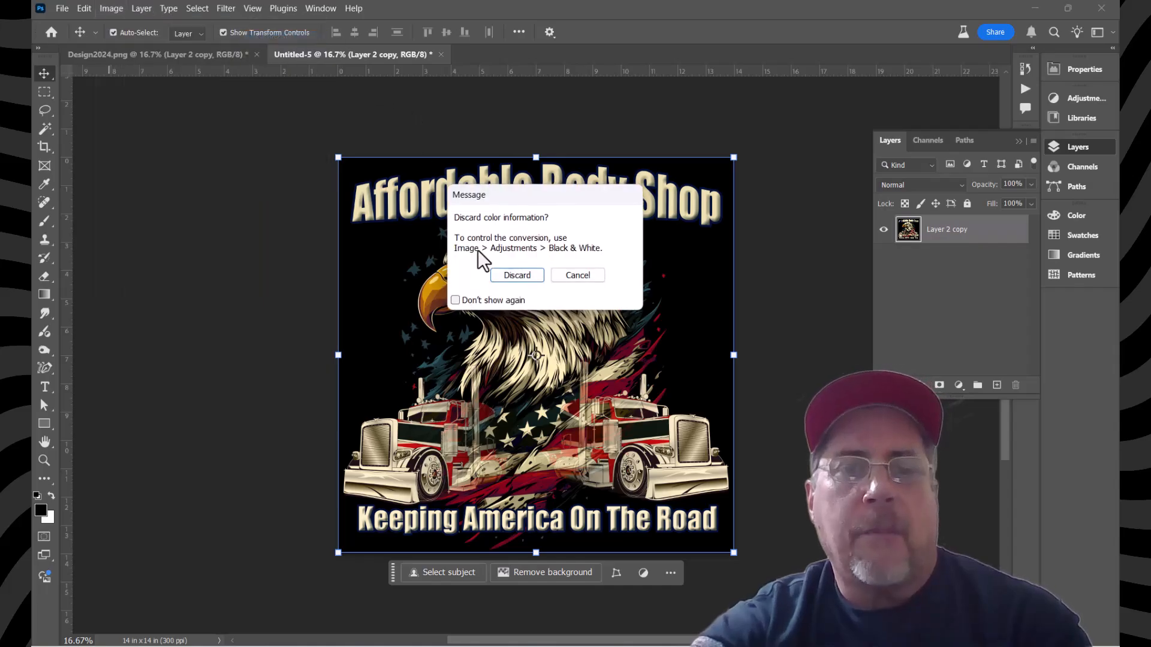
pyautogui.click(516, 275)
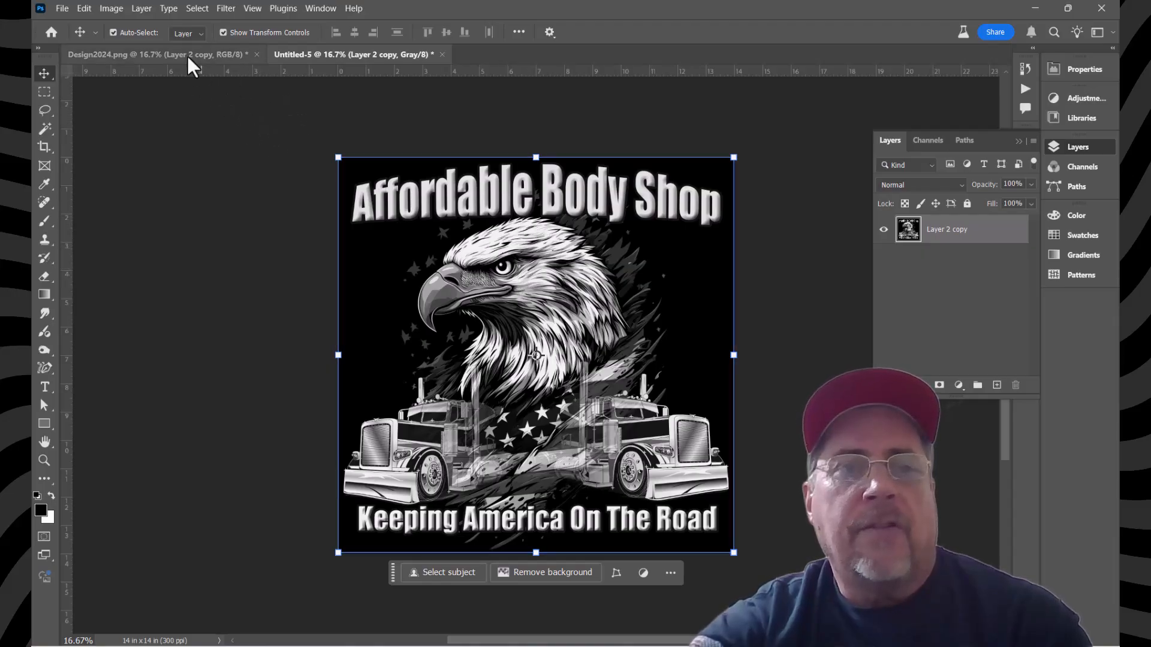
# - Apply a Levels adjustment to the grayscale artwork with input black 0, midtone 1.00 and input white 39
pyautogui.click(110, 8)
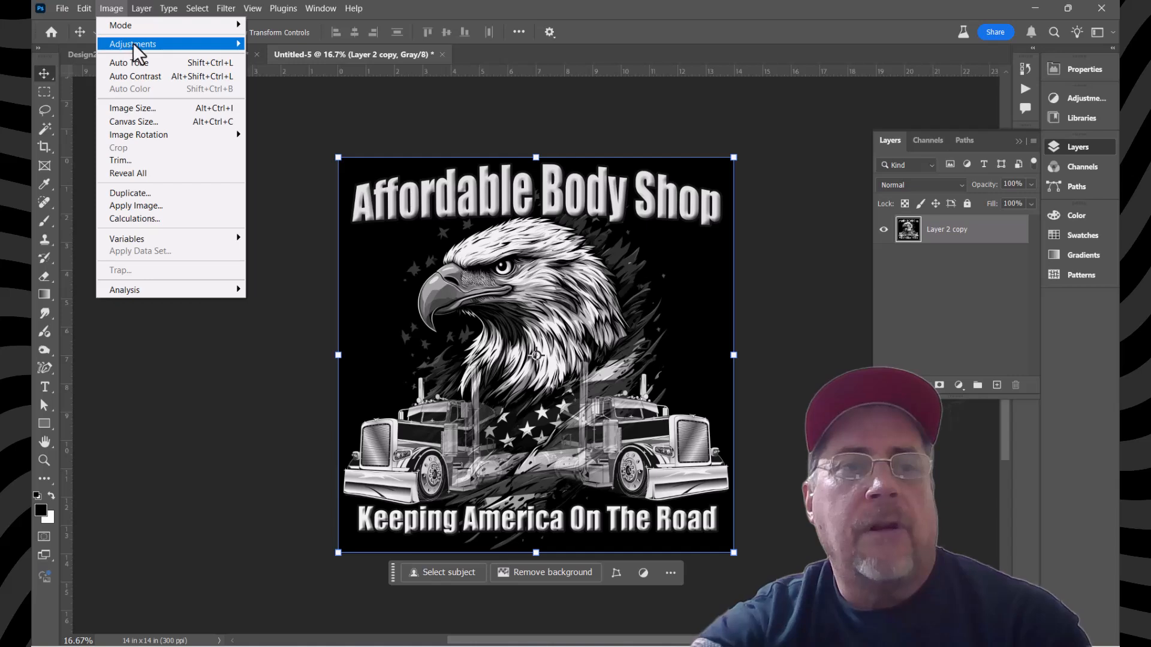
pyautogui.moveTo(133, 42)
pyautogui.click(283, 57)
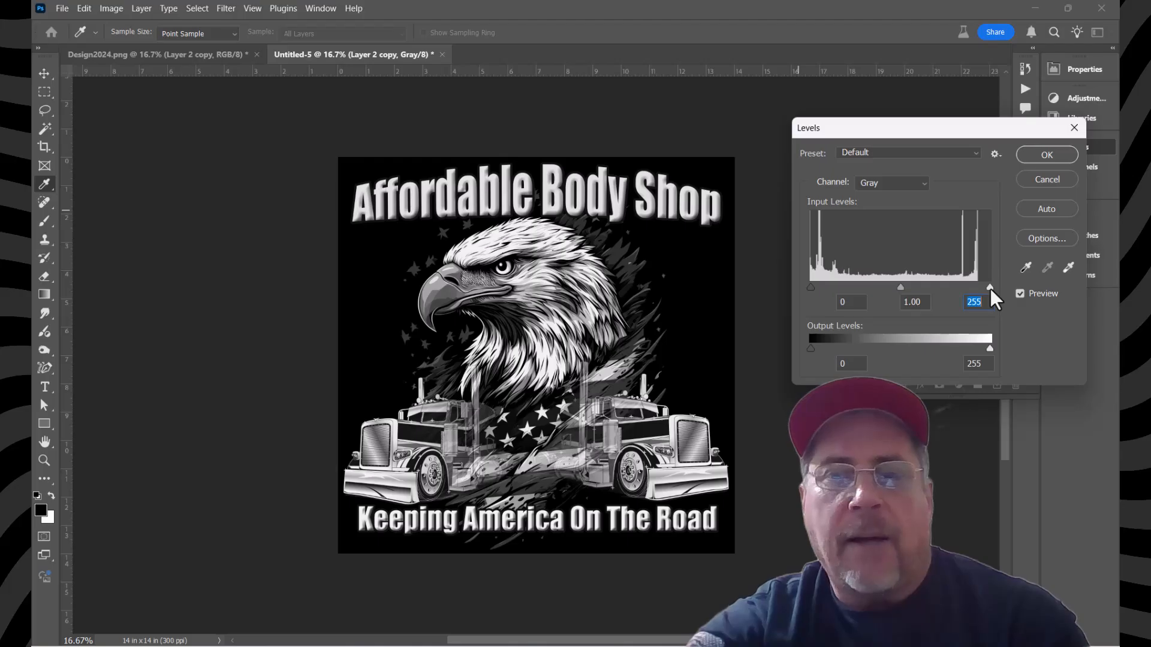
pyautogui.moveTo(989, 287)
pyautogui.mouseDown()
pyautogui.moveTo(837, 289)
pyautogui.moveTo(990, 280)
pyautogui.mouseUp()
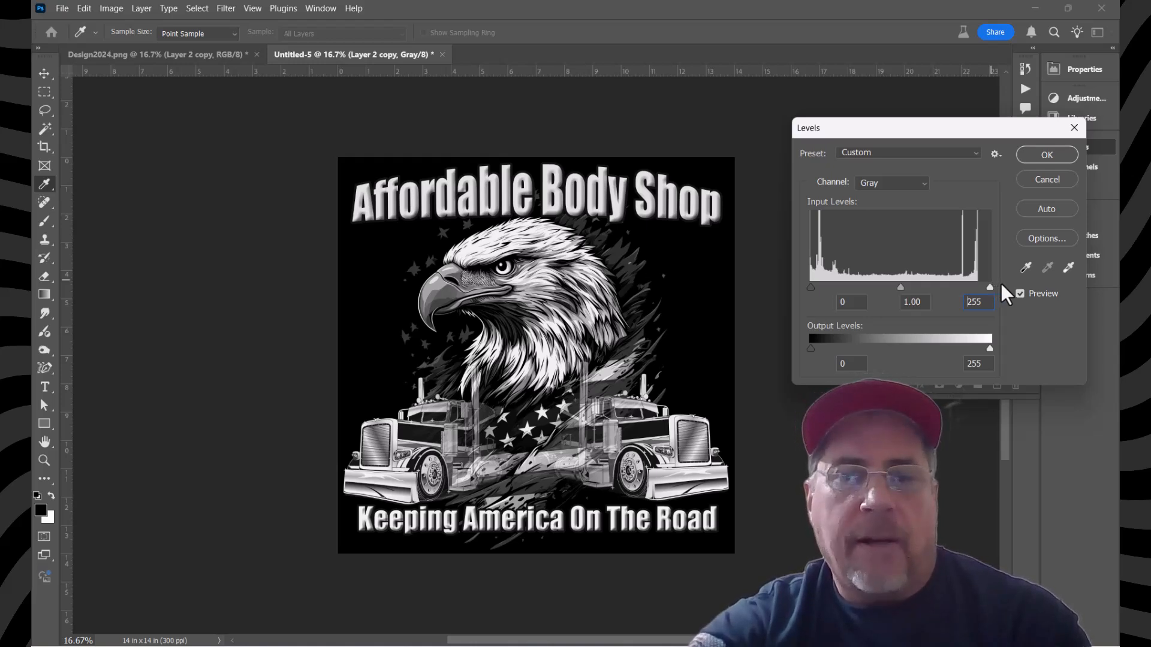
pyautogui.moveTo(991, 287); pyautogui.dragTo(843, 283)
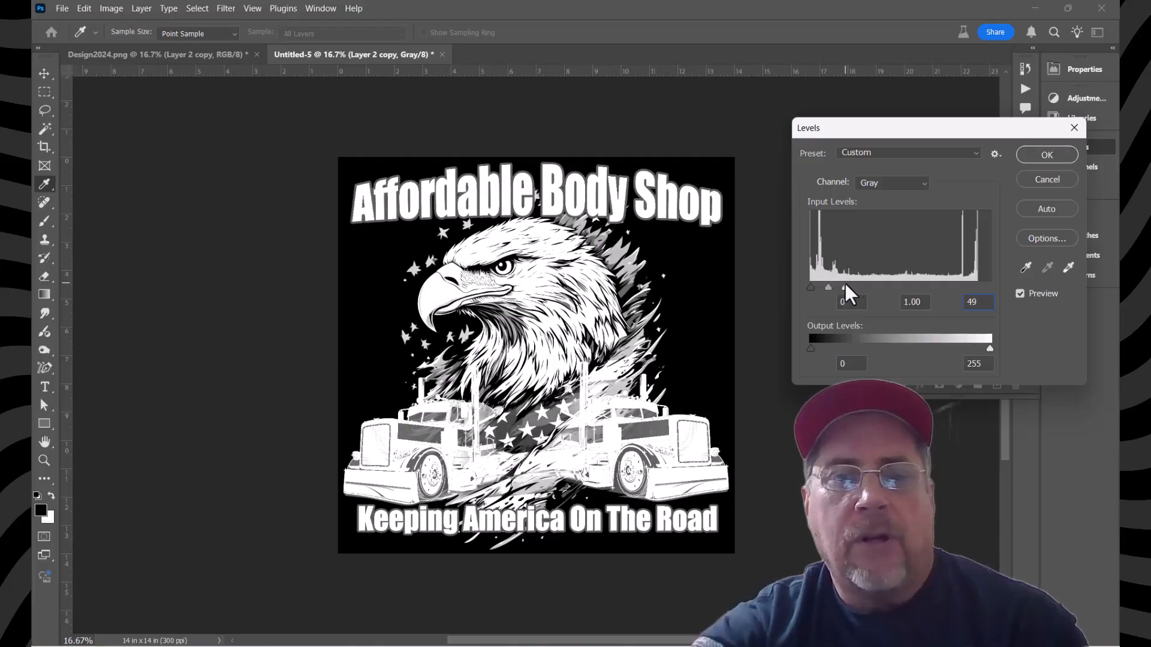
pyautogui.click(845, 285)
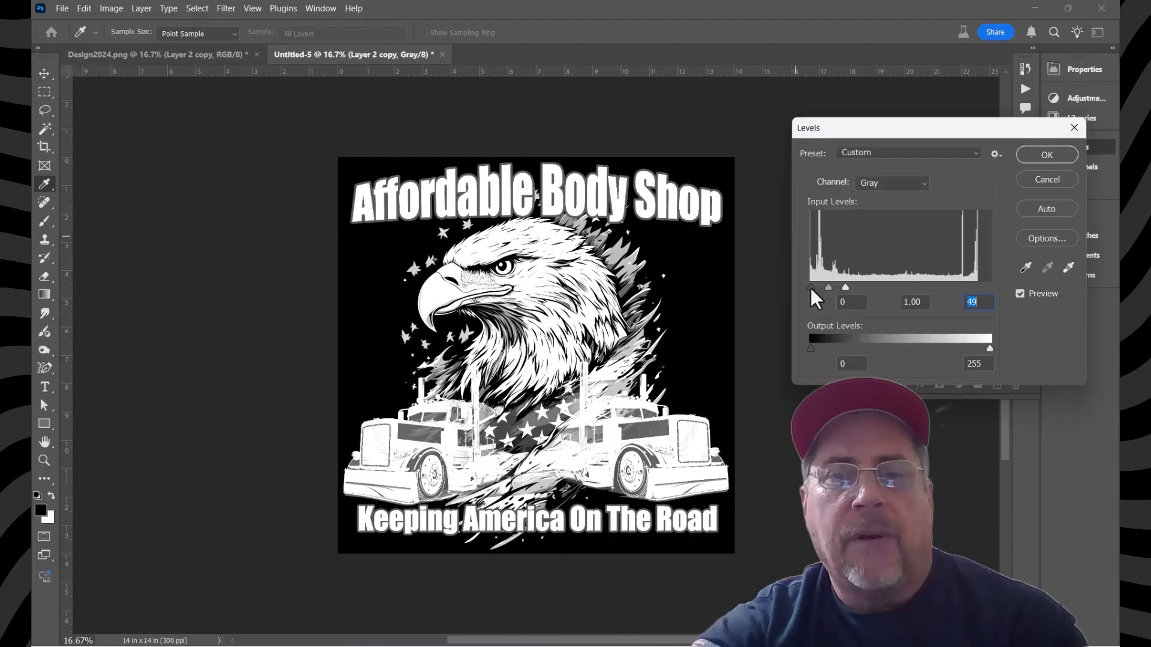
pyautogui.moveTo(844, 287); pyautogui.dragTo(837, 289)
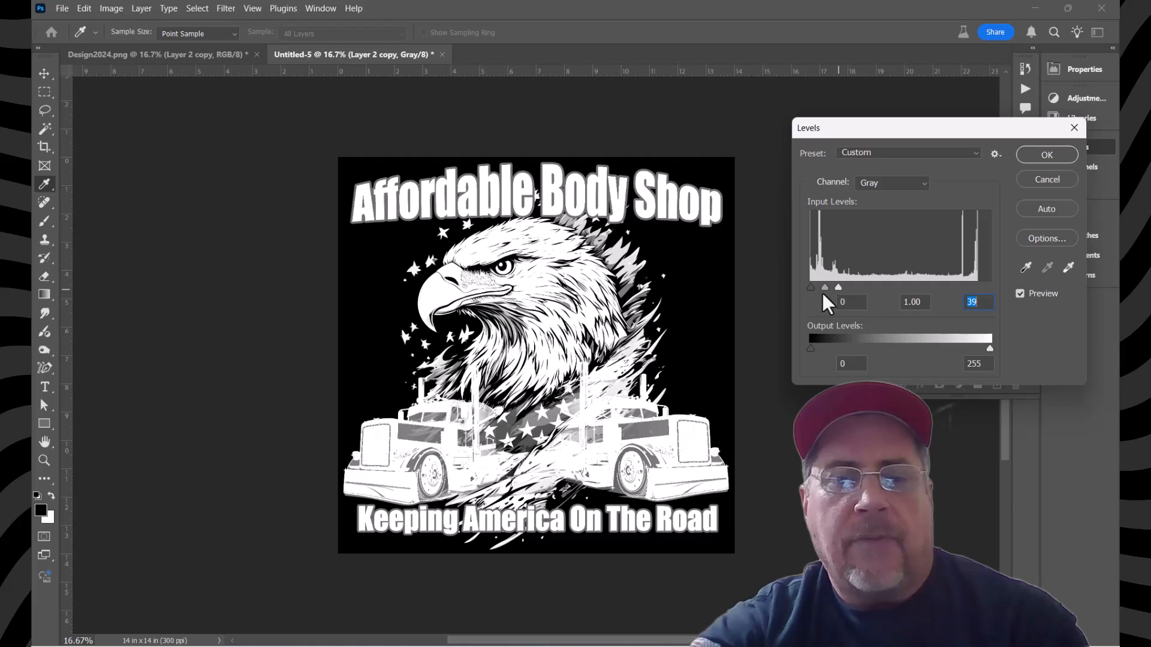
pyautogui.moveTo(810, 289); pyautogui.dragTo(817, 292)
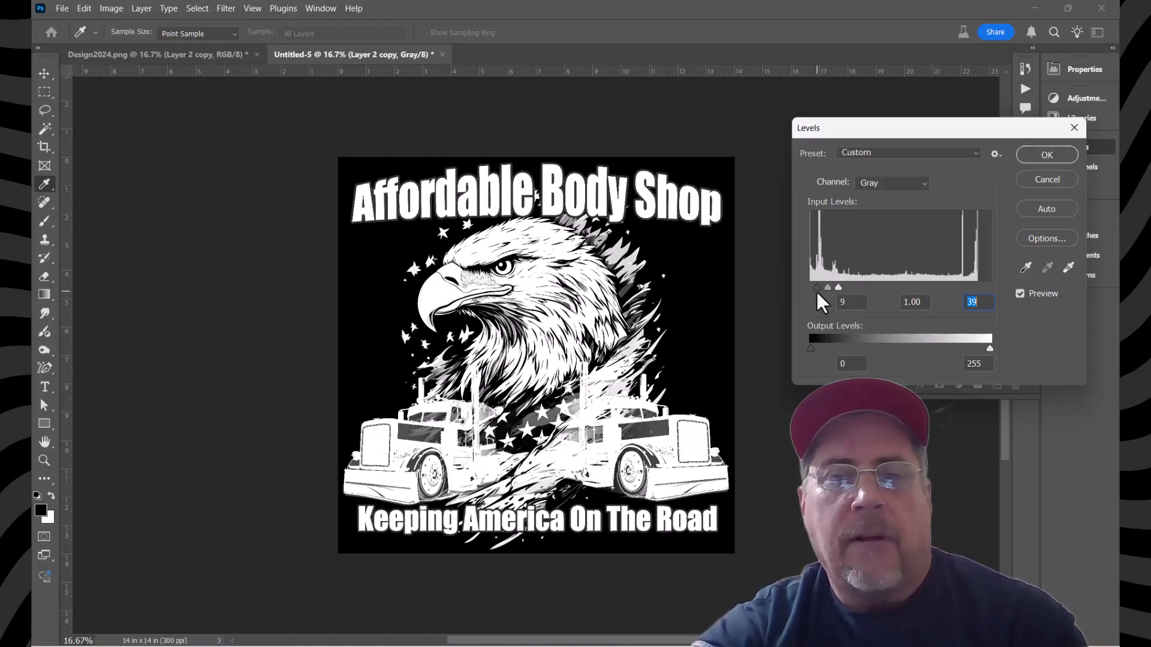
pyautogui.moveTo(816, 291); pyautogui.dragTo(808, 293)
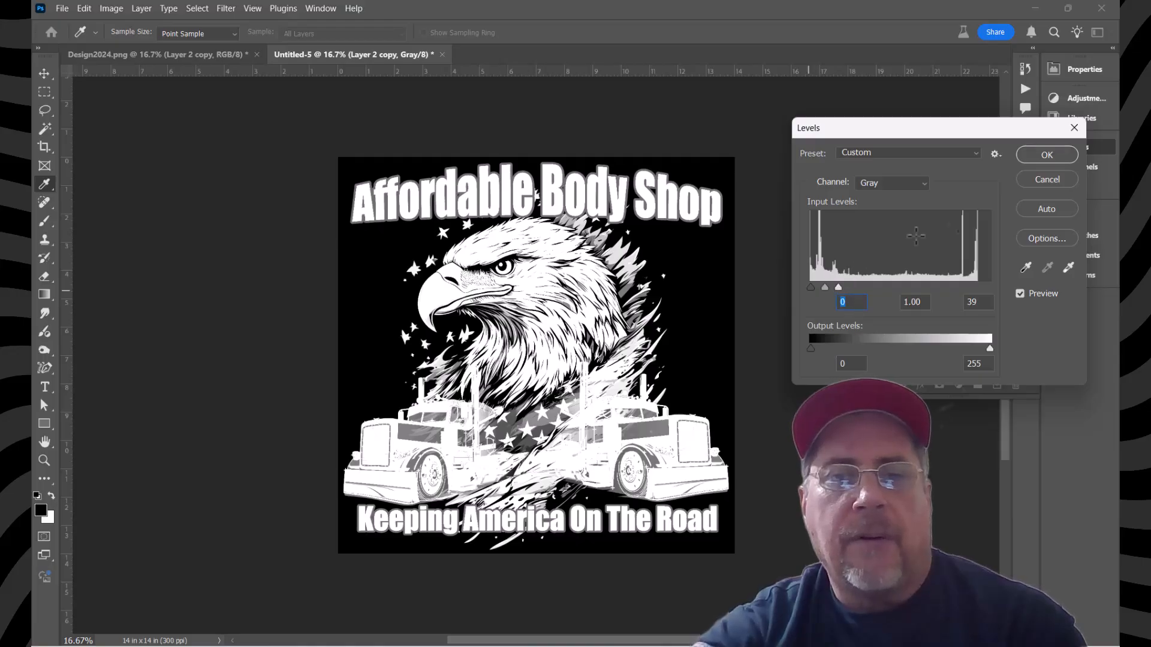
pyautogui.click(1046, 157)
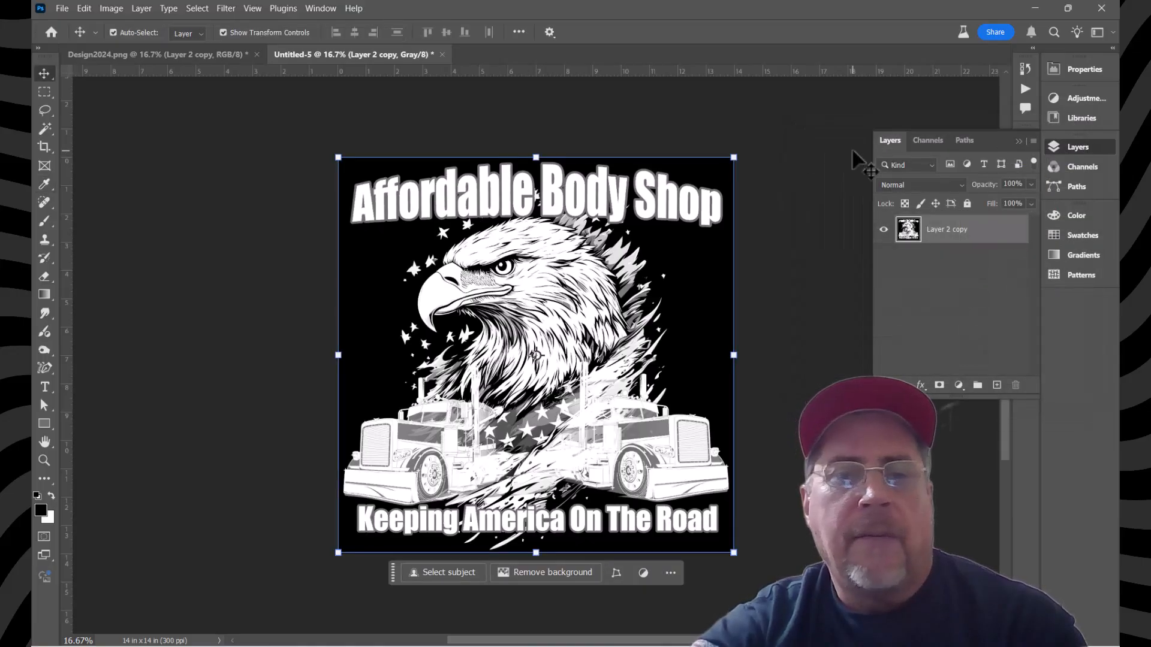
# - Start converting the artwork to Bitmap mode, flattening the layers and using 300 pixels/inch output with the Halftone Screen method
pyautogui.click(114, 9)
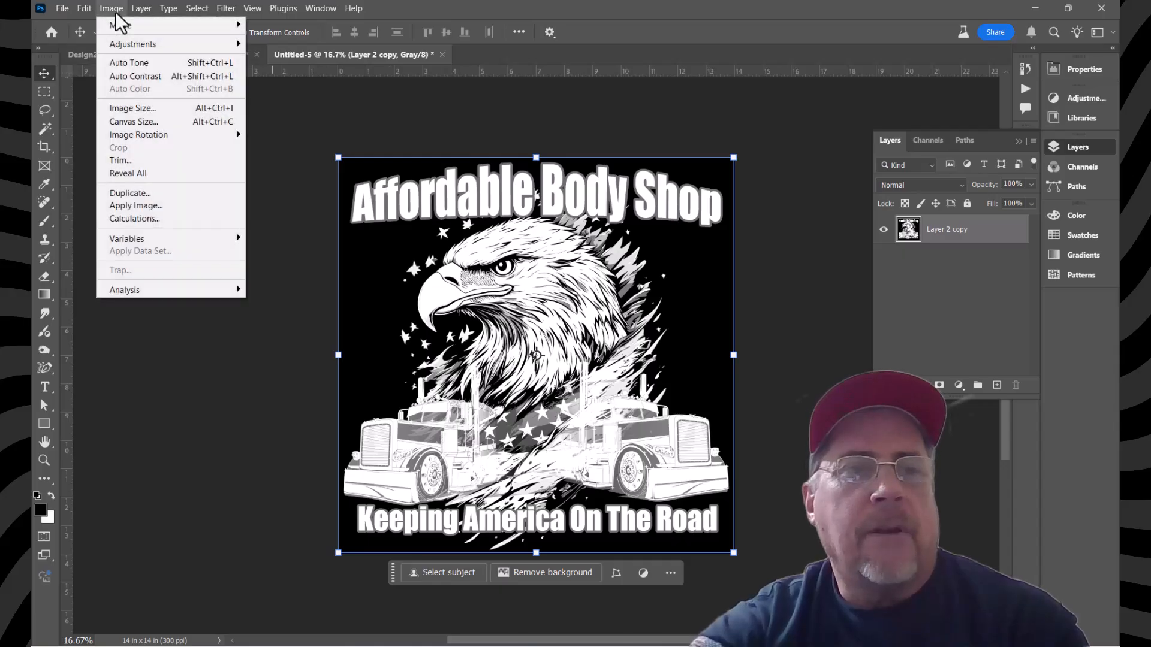
pyautogui.moveTo(125, 25)
pyautogui.click(277, 26)
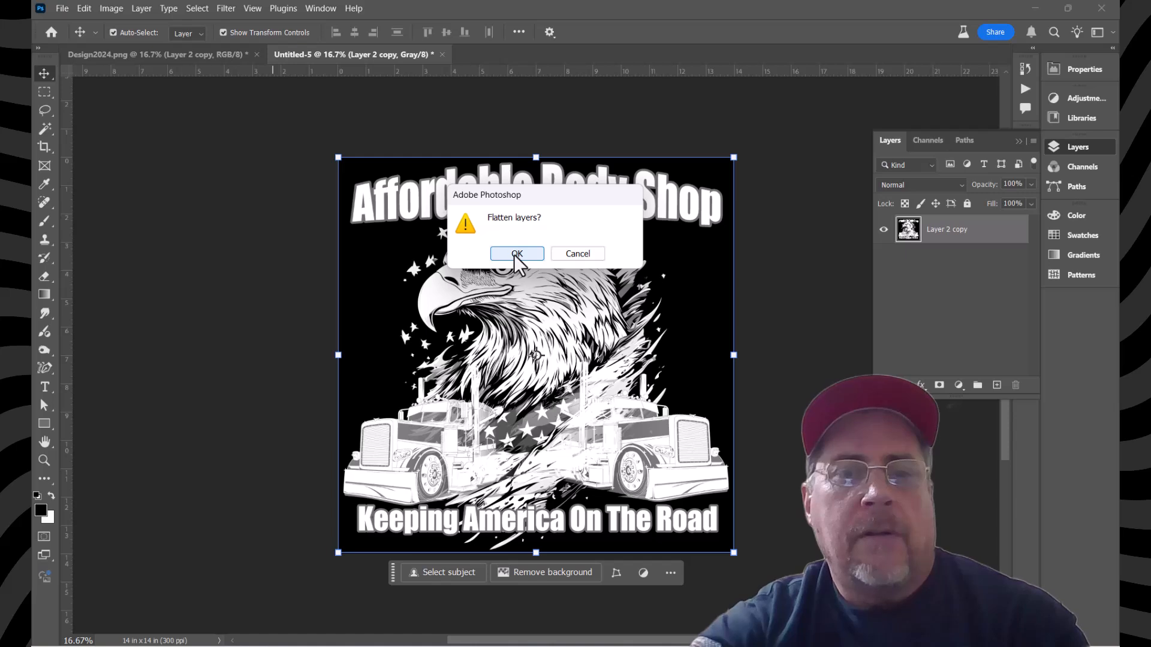
pyautogui.click(516, 254)
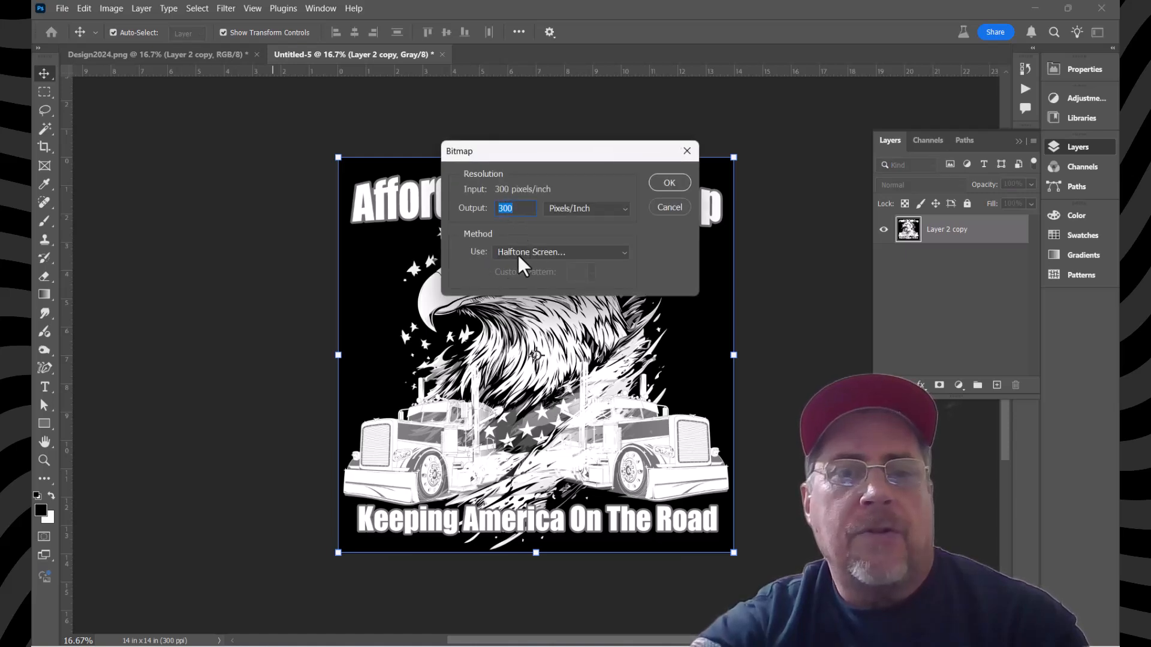
pyautogui.click(668, 181)
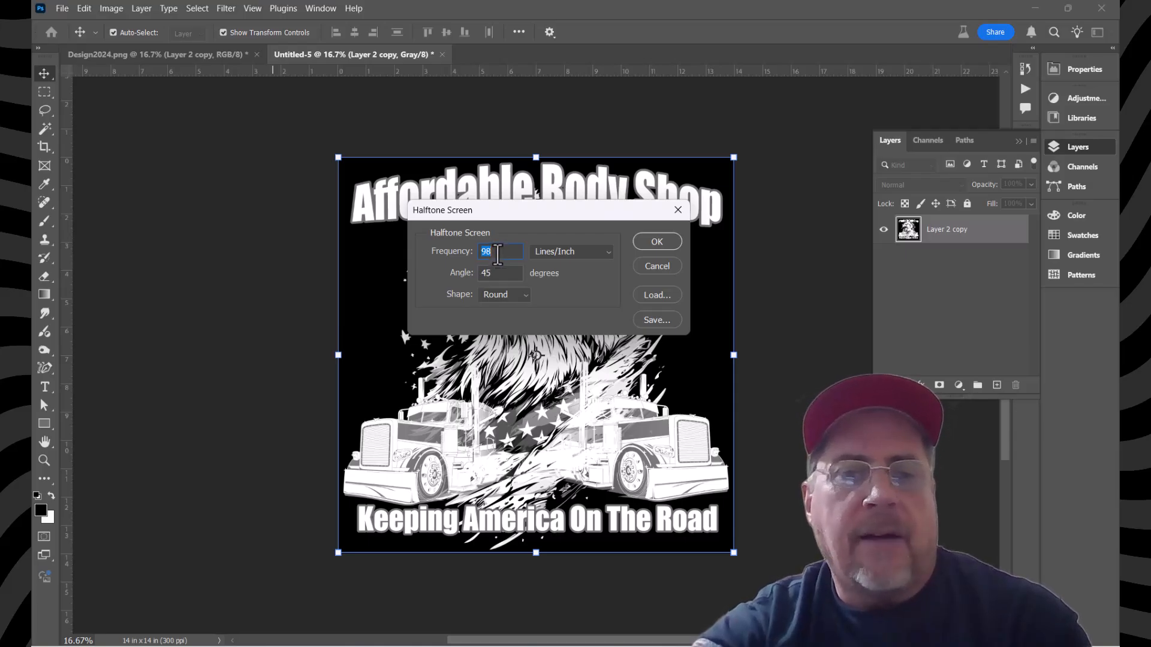
# - Set the halftone screen to a frequency of 35 lines/inch, 45 degrees and Round shape, and apply it
pyautogui.rightClick(497, 251)
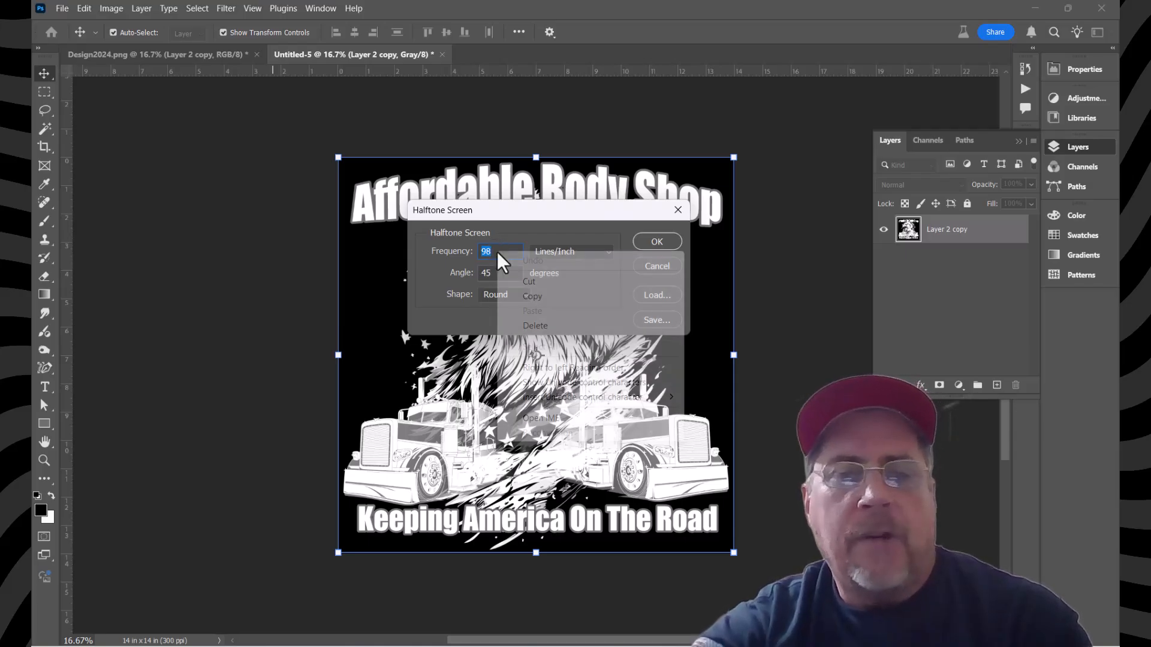
pyautogui.click(580, 229)
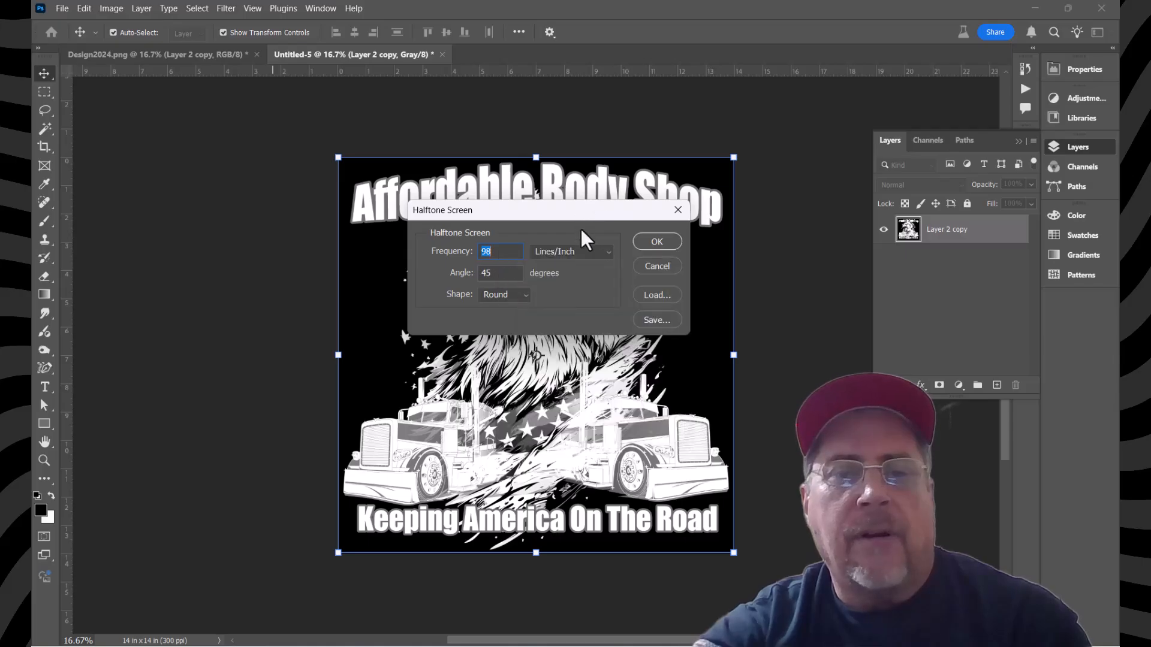
pyautogui.click(493, 251)
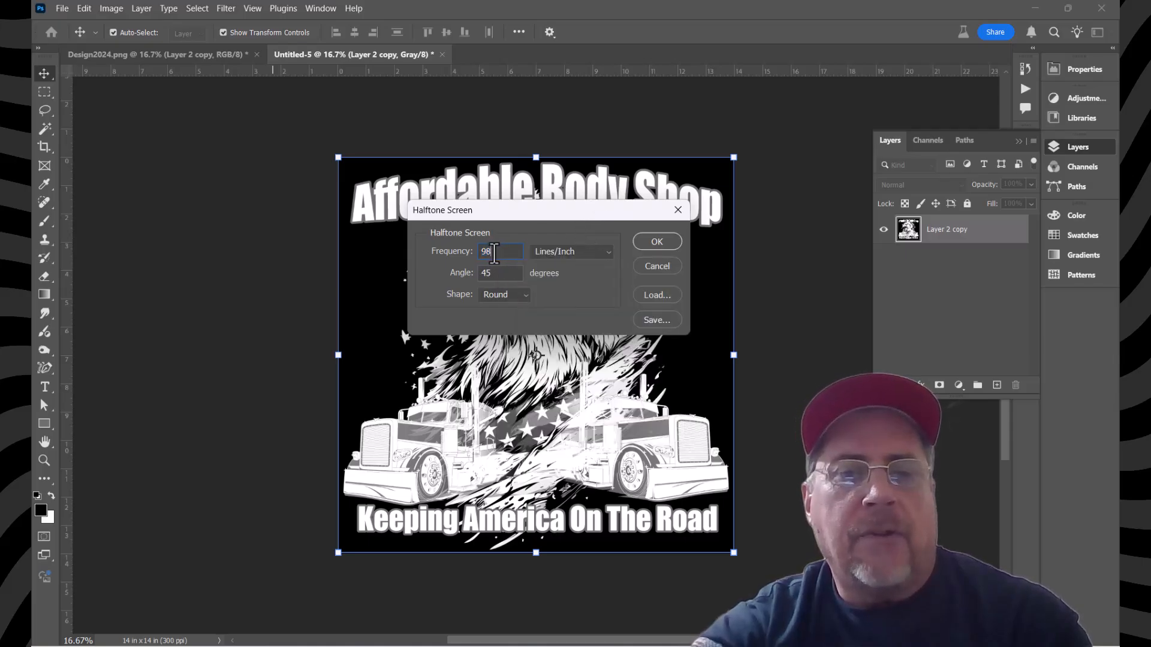
pyautogui.moveTo(496, 253); pyautogui.dragTo(480, 253)
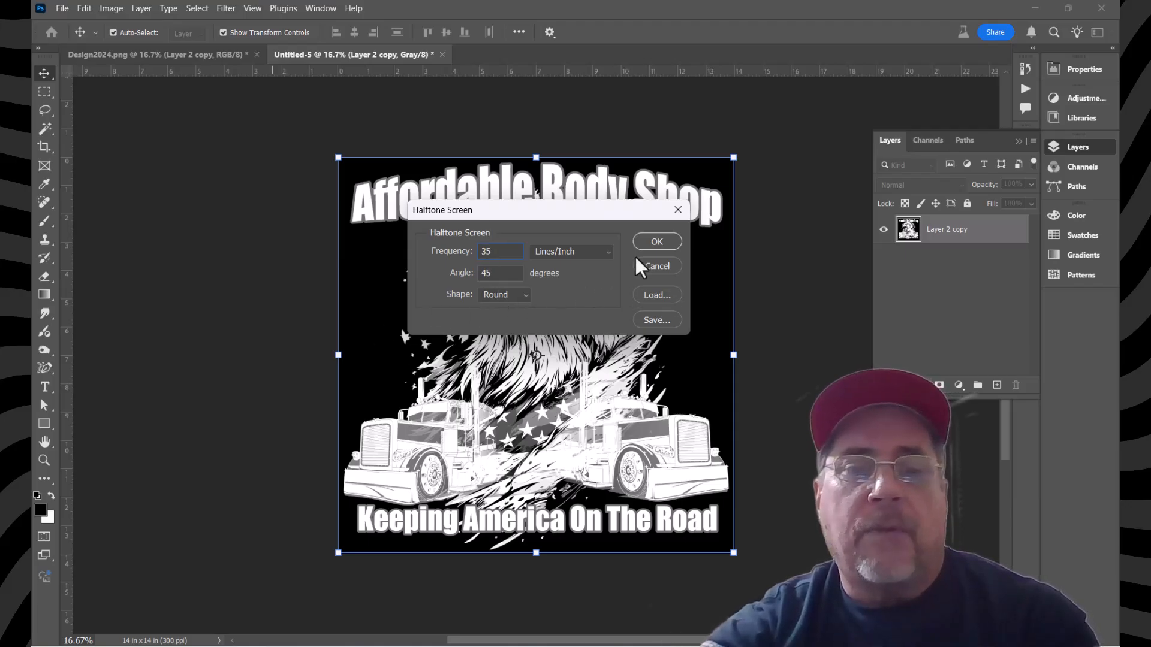
pyautogui.click(657, 243)
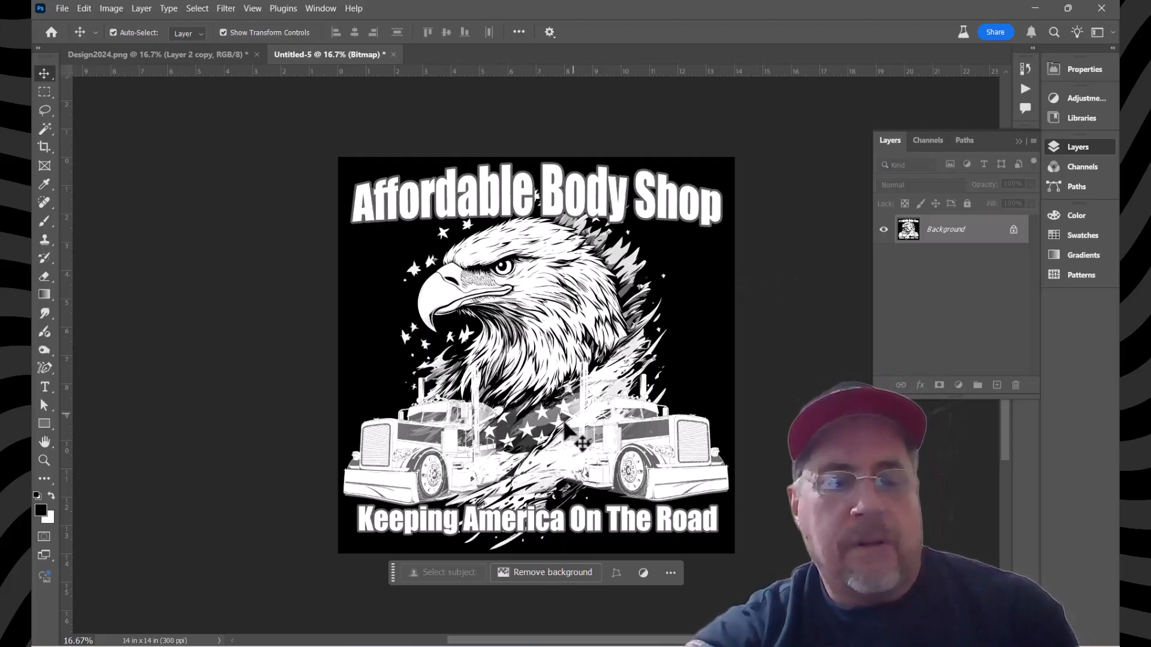
# - Check the halftone dots around the truck and flag up close, and select and copy the entire bitmap image
pyautogui.scroll(3, 518, 476)
pyautogui.scroll(5, 414, 483)
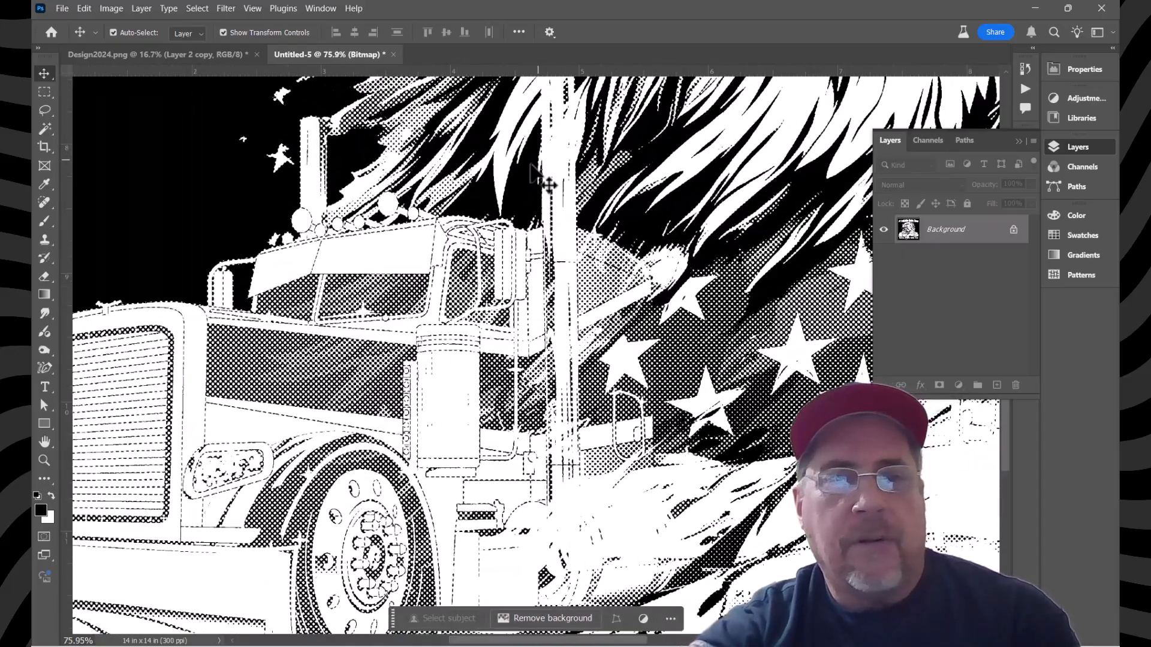
pyautogui.scroll(-5, 542, 179)
pyautogui.scroll(-6, 419, 345)
pyautogui.scroll(4, 501, 278)
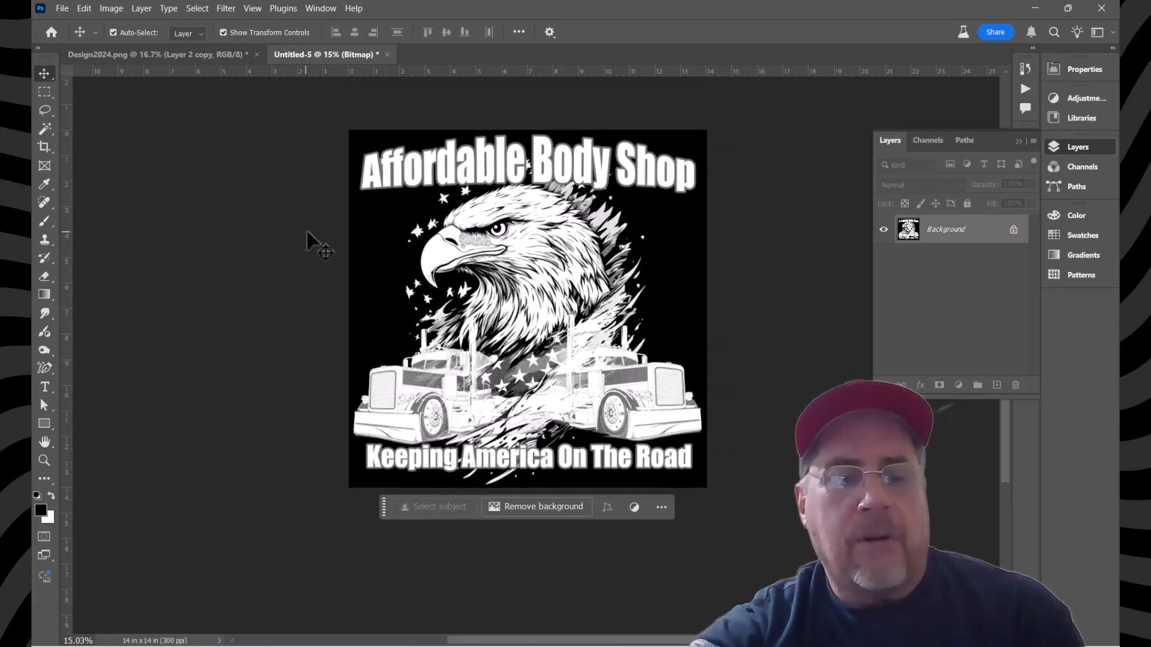
pyautogui.press('ctrl')
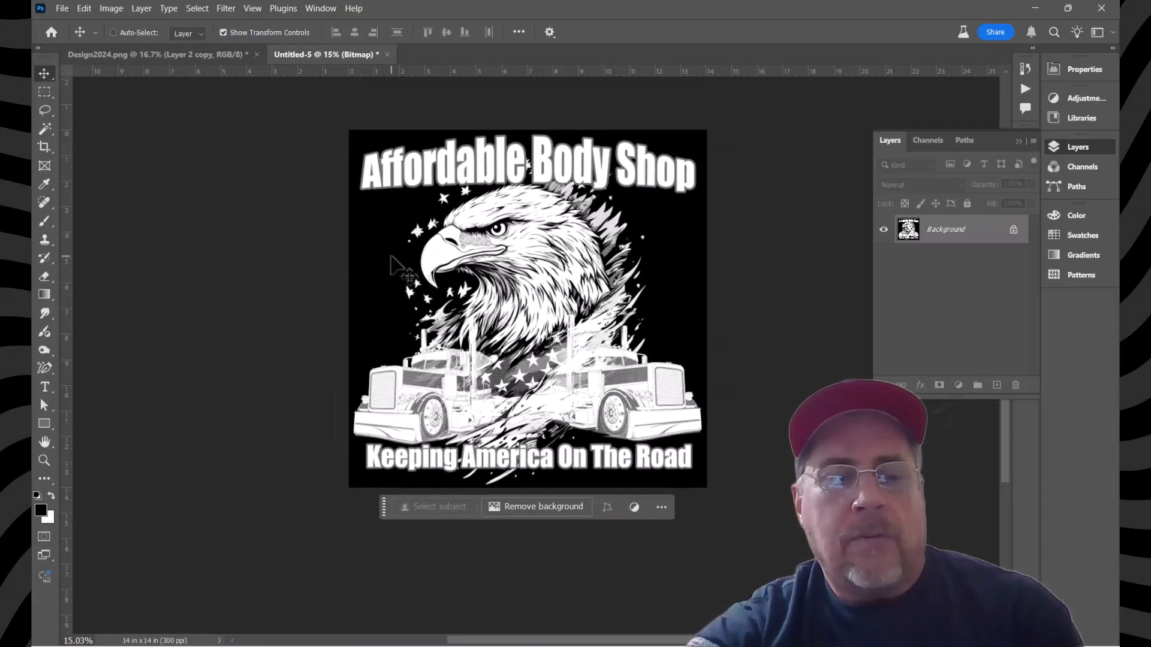
pyautogui.hotkey('ctrl', 'a')
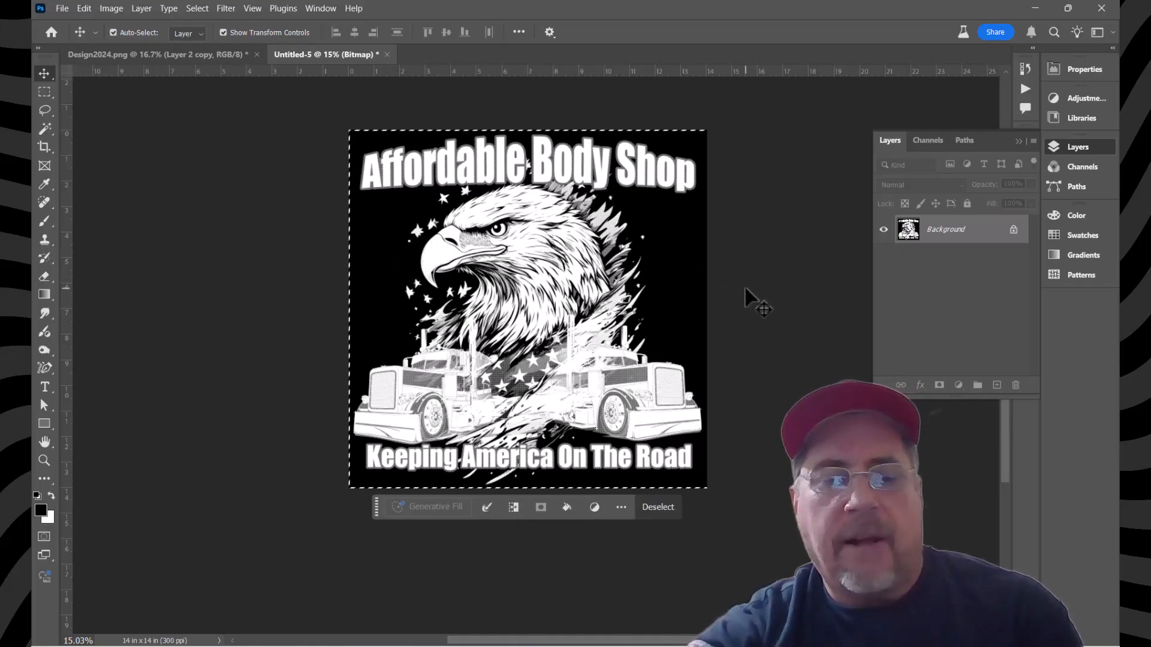
# - In Design2024.png, show Layer 1 instead of Layer 2 copy and add a layer mask to Layer 1
pyautogui.click(162, 53)
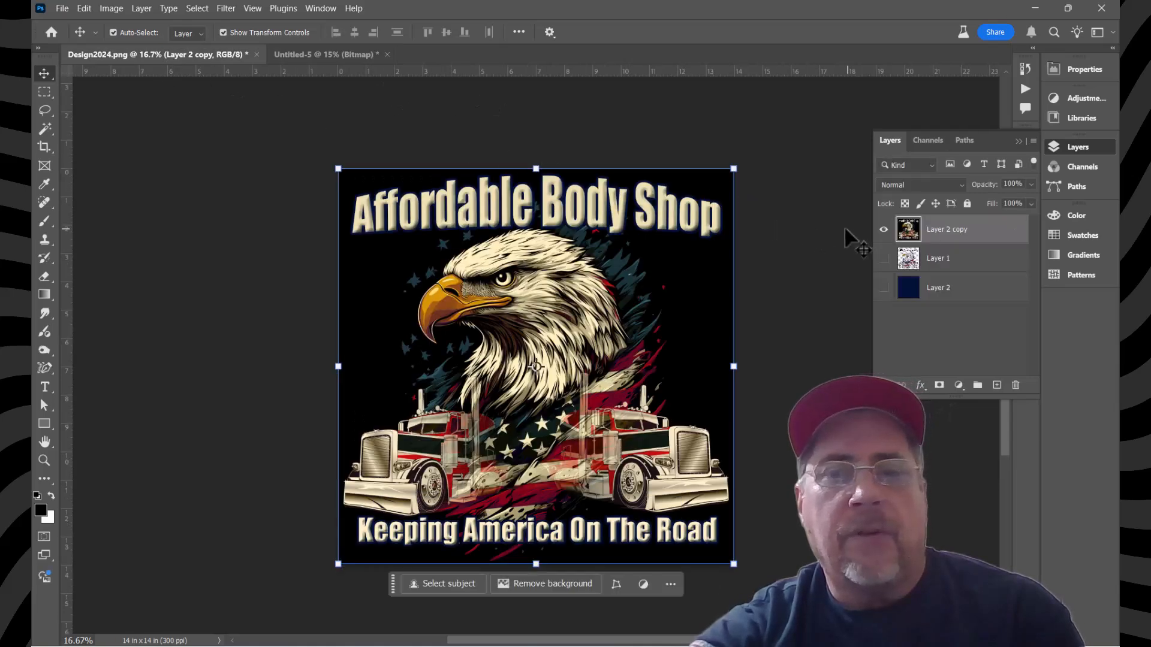
pyautogui.click(883, 230)
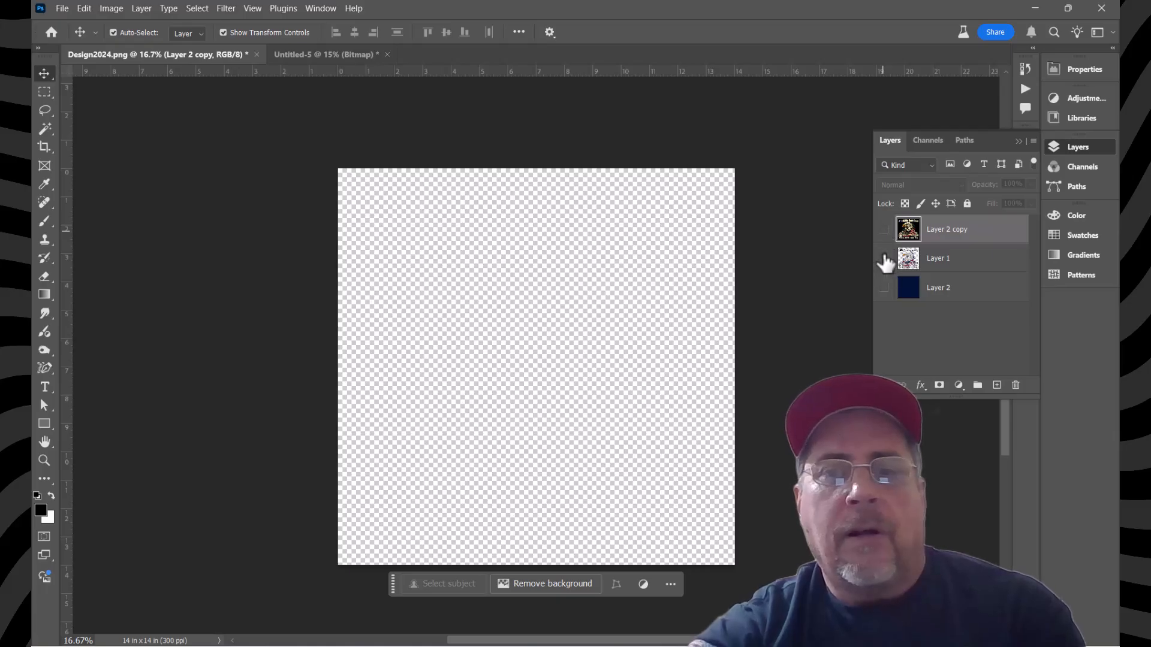
pyautogui.click(884, 259)
pyautogui.click(957, 268)
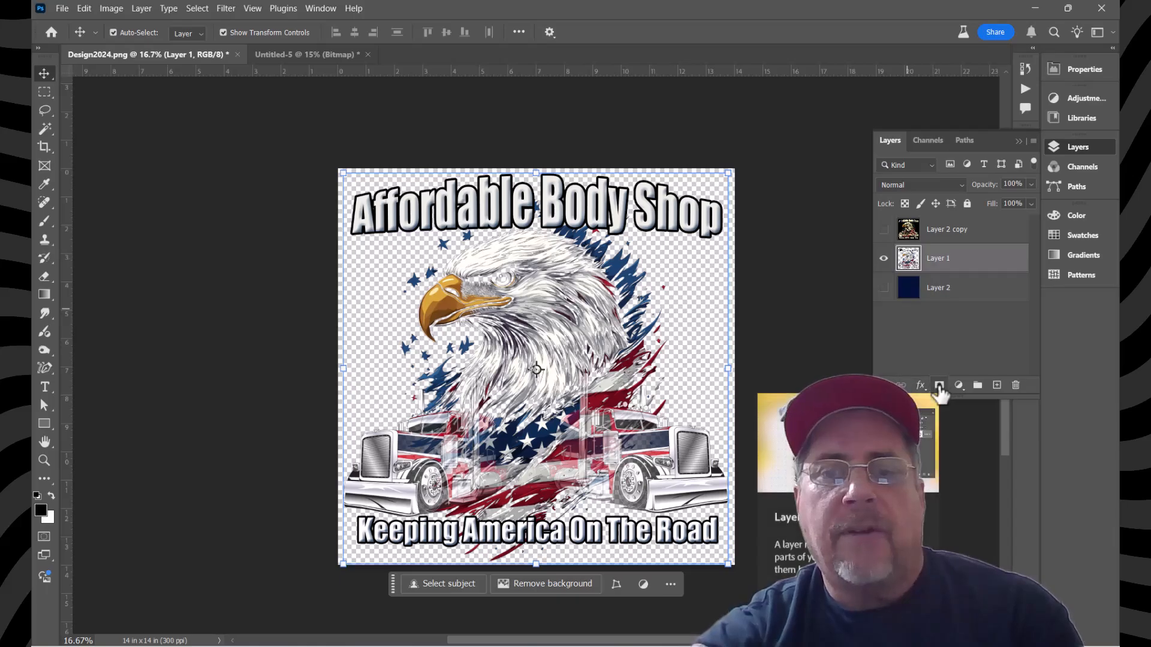
pyautogui.click(939, 386)
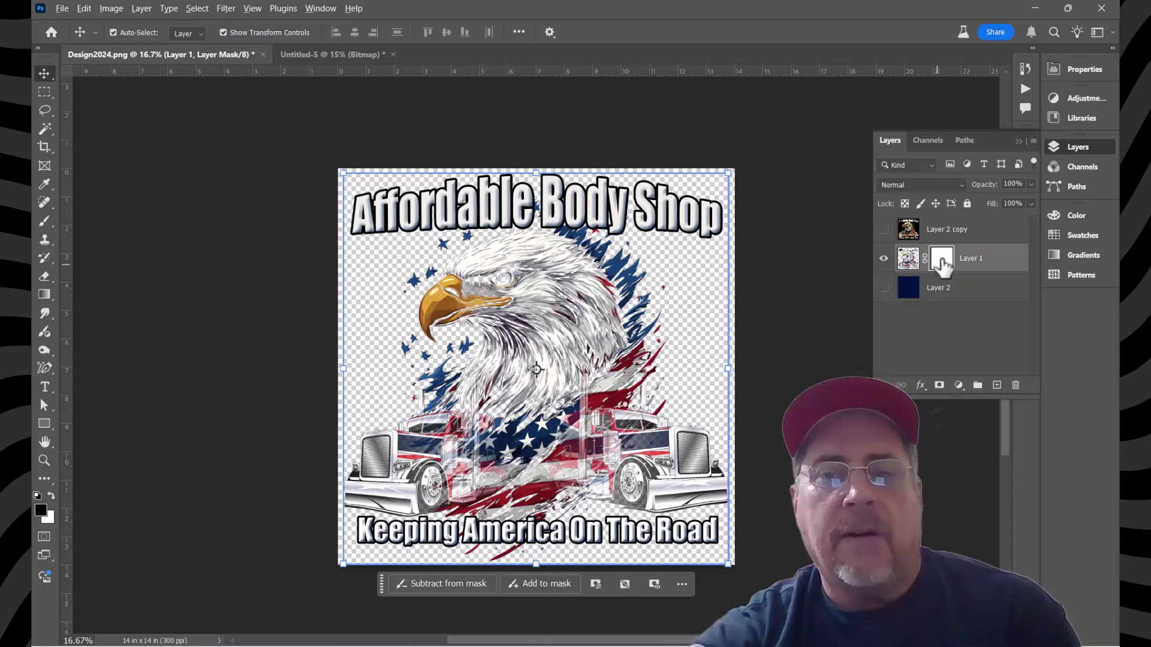
# - Paste the copied halftone bitmap into Layer 1's mask and show the navy Layer 2 beneath the masked artwork
pyautogui.keyDown('alt'); pyautogui.click(944, 265); pyautogui.keyUp('alt')
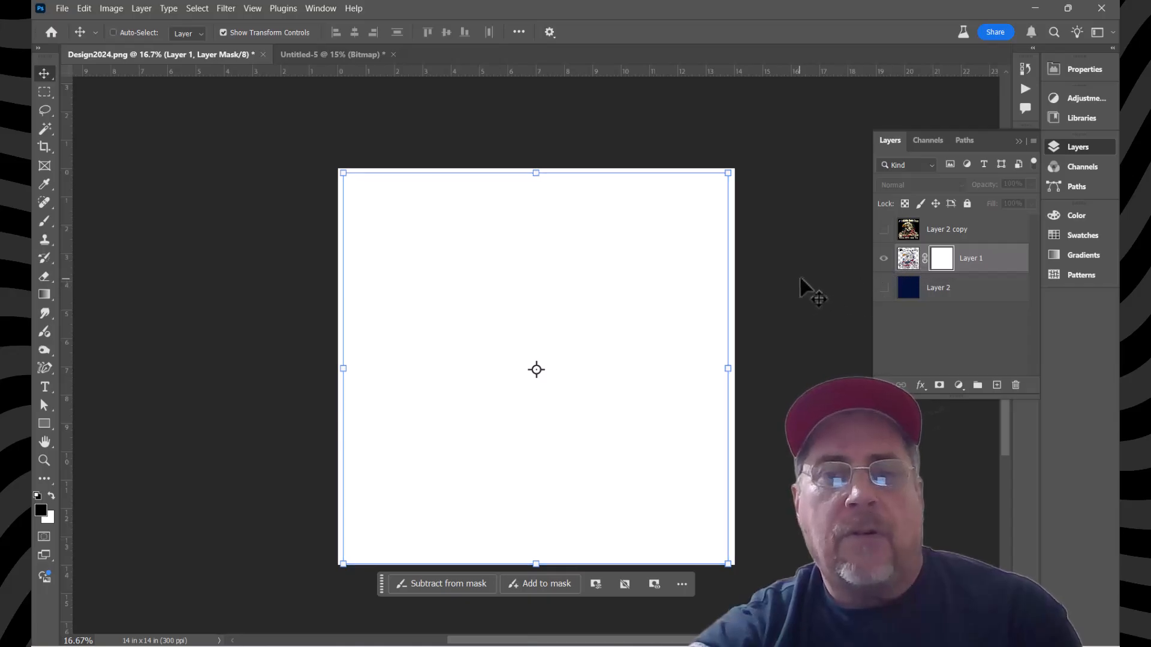
pyautogui.hotkey('ctrl', 'a')
pyautogui.hotkey('ctrl', 'v')
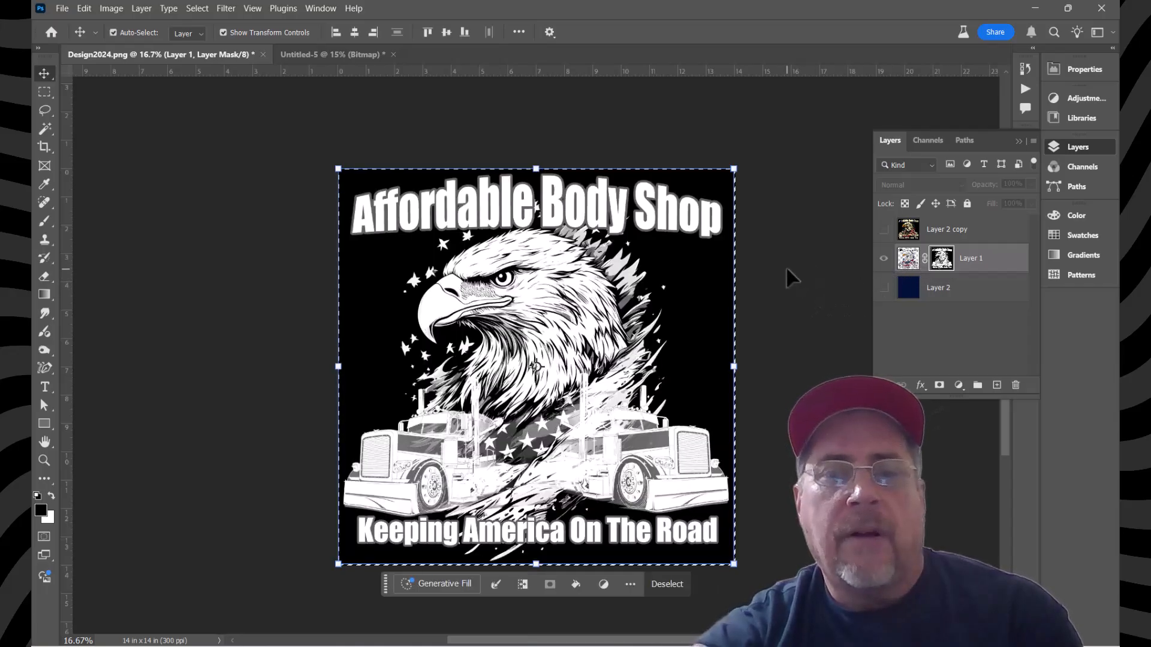
pyautogui.click(787, 270)
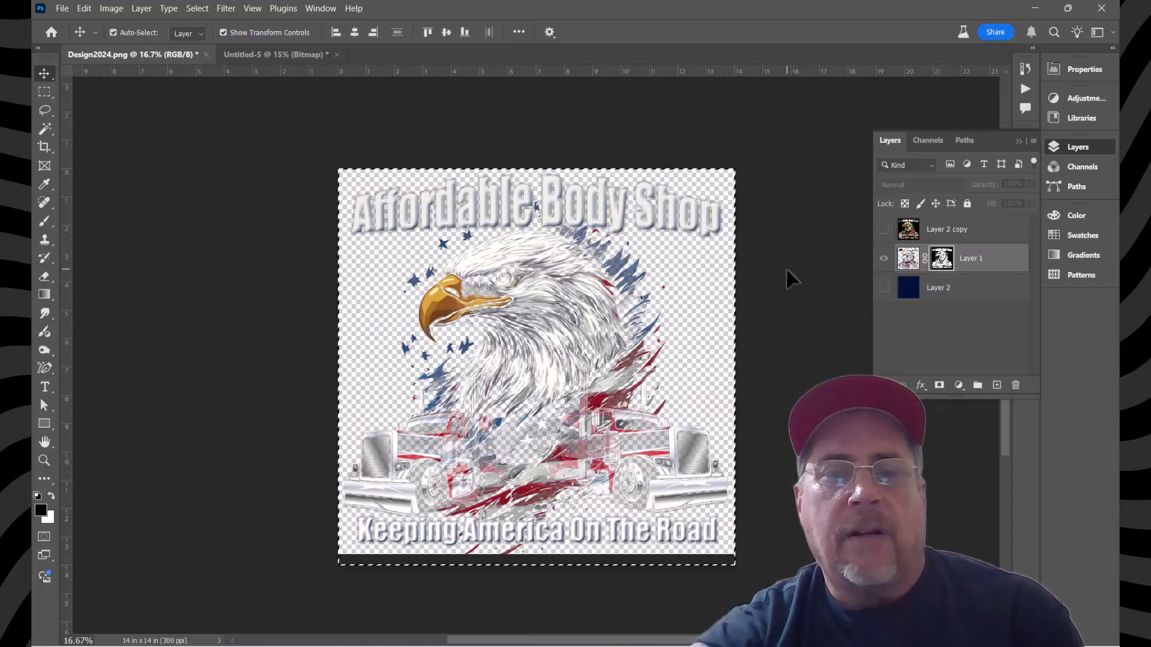
pyautogui.click(885, 289)
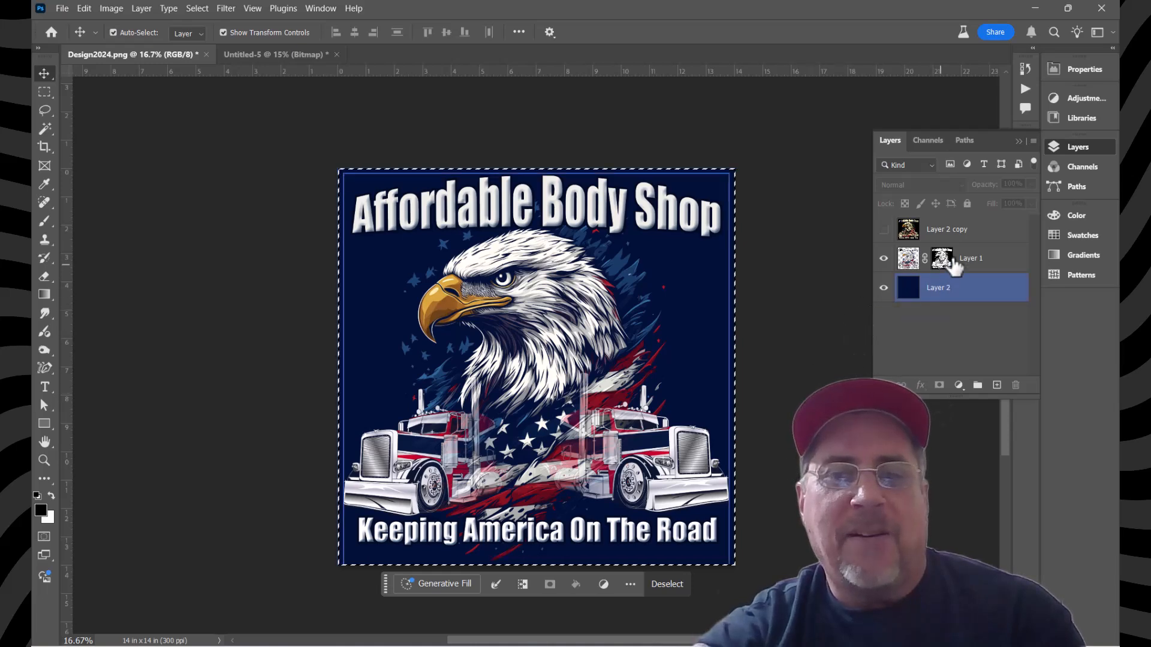
pyautogui.click(907, 263)
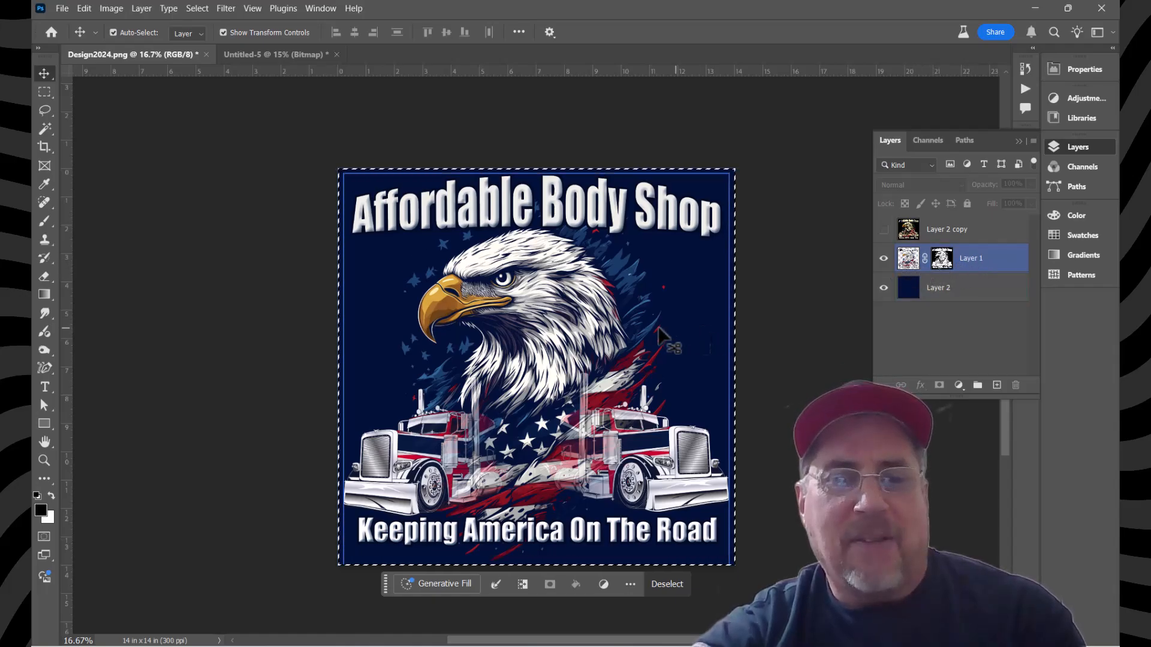
pyautogui.click(716, 321)
pyautogui.click(784, 288)
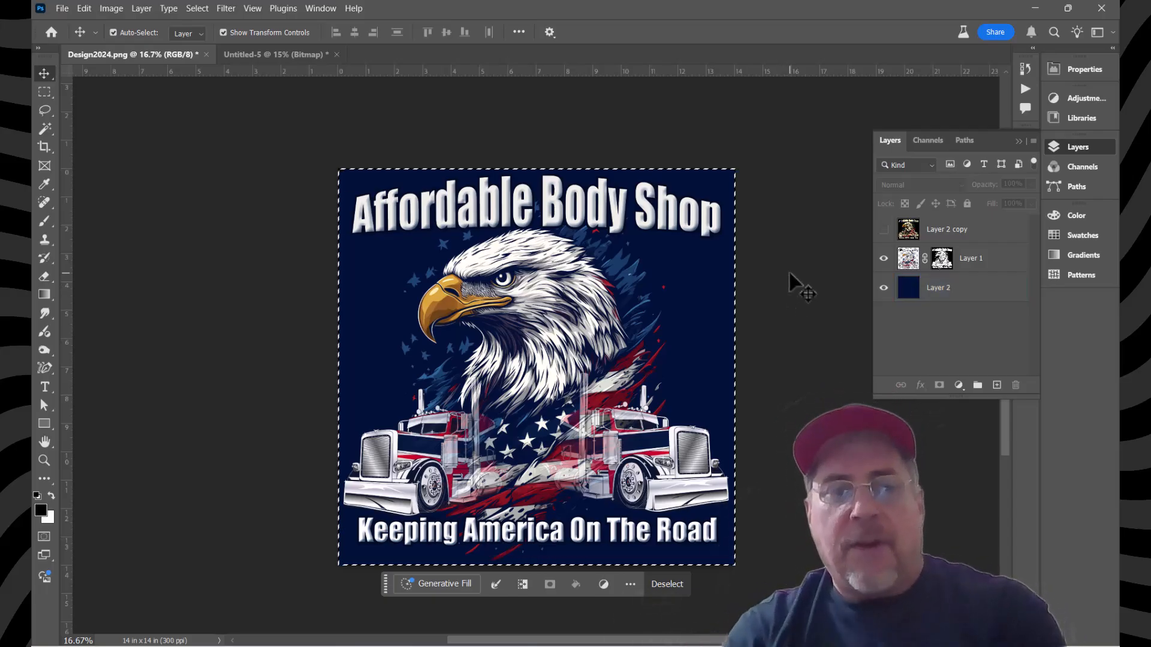
pyautogui.click(685, 221)
pyautogui.click(685, 221)
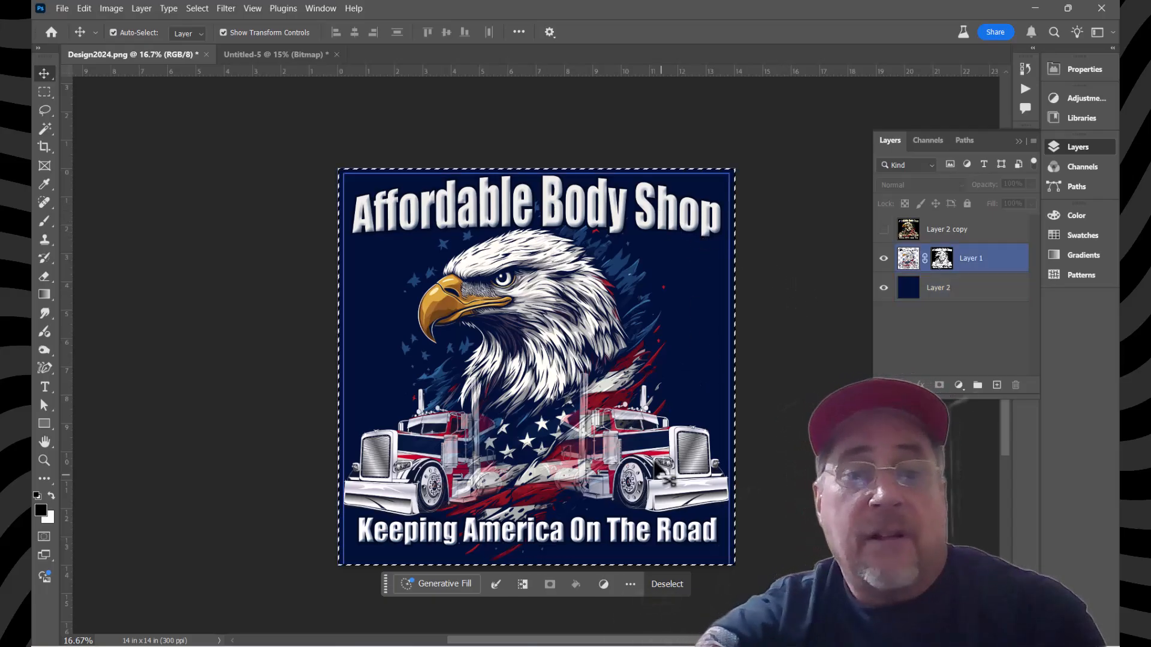
pyautogui.click(768, 558)
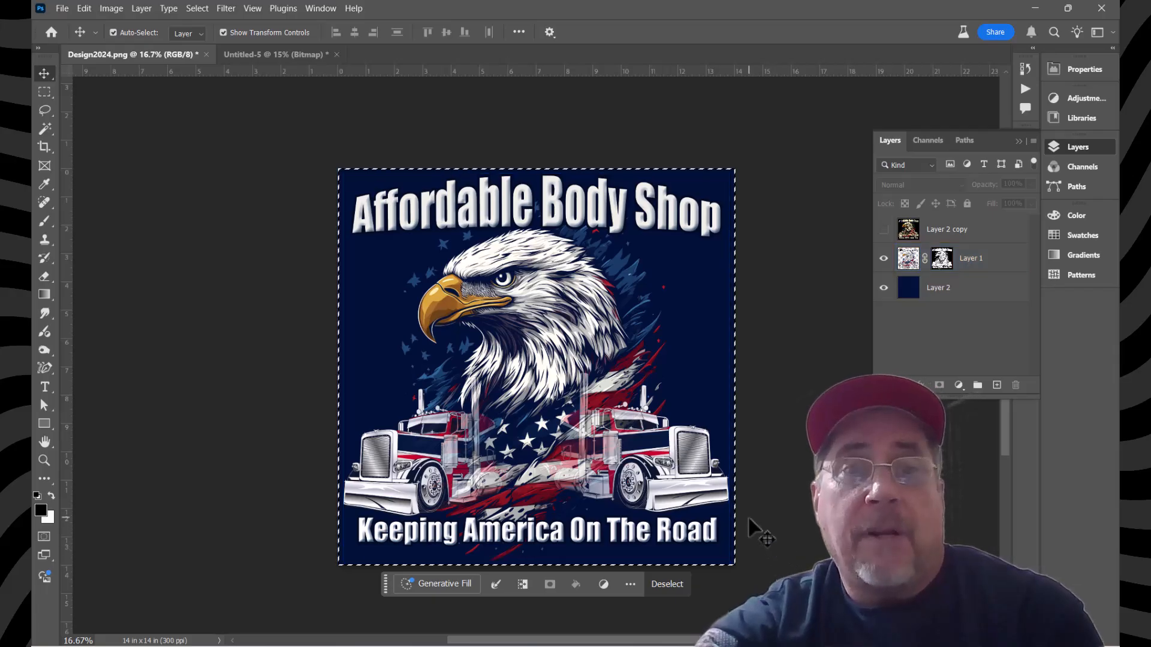